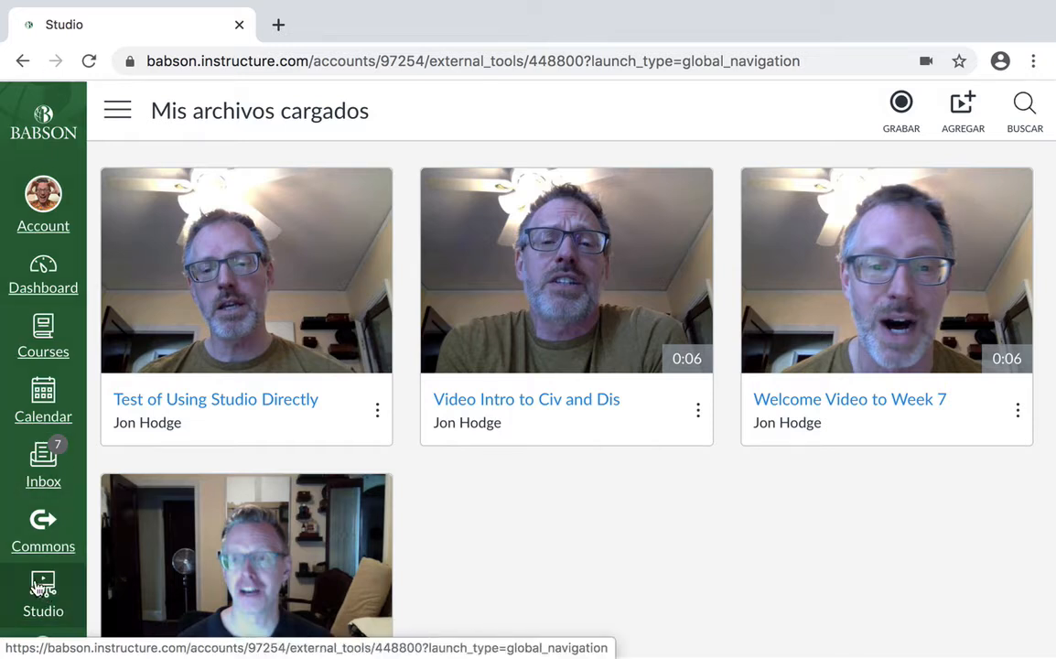
- Open Studio and record a webcam video about 10 seconds long
left_click(43, 588)
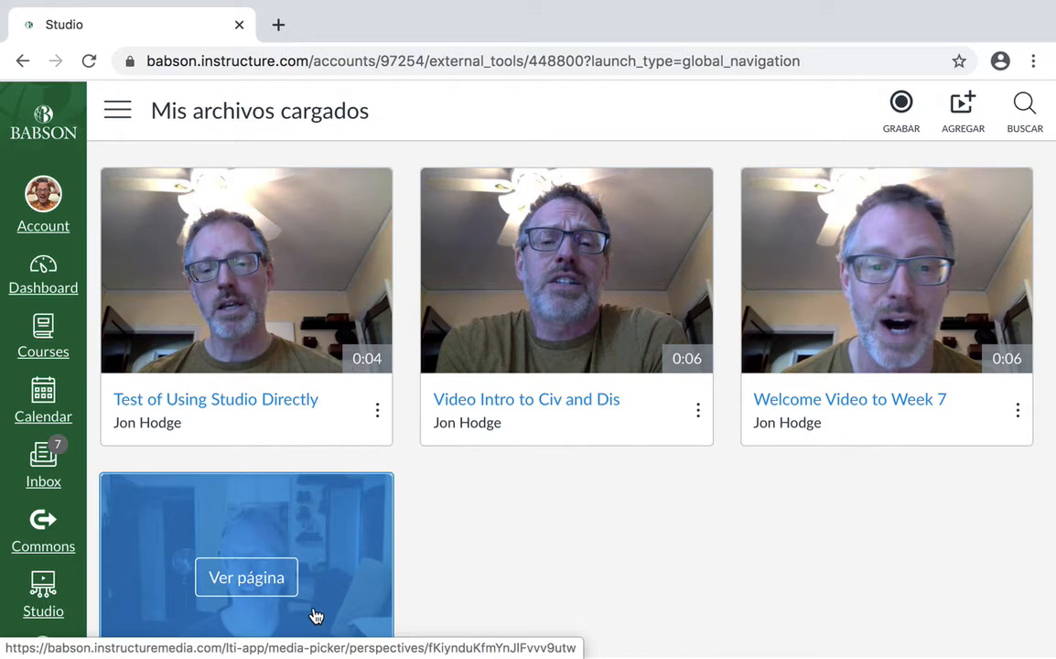
left_click(901, 108)
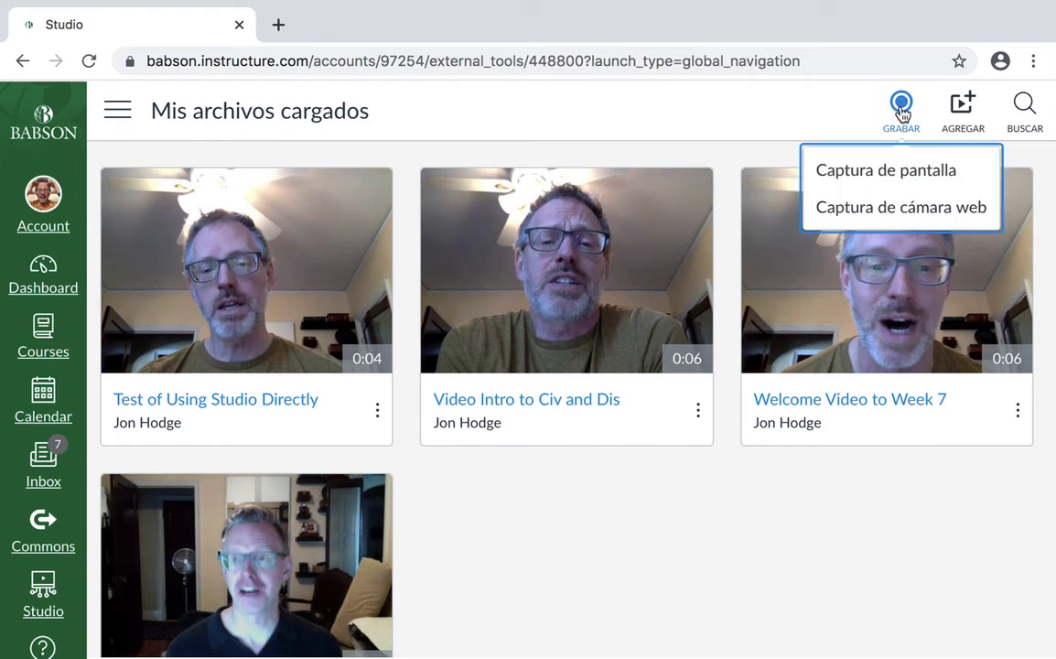
left_click(922, 215)
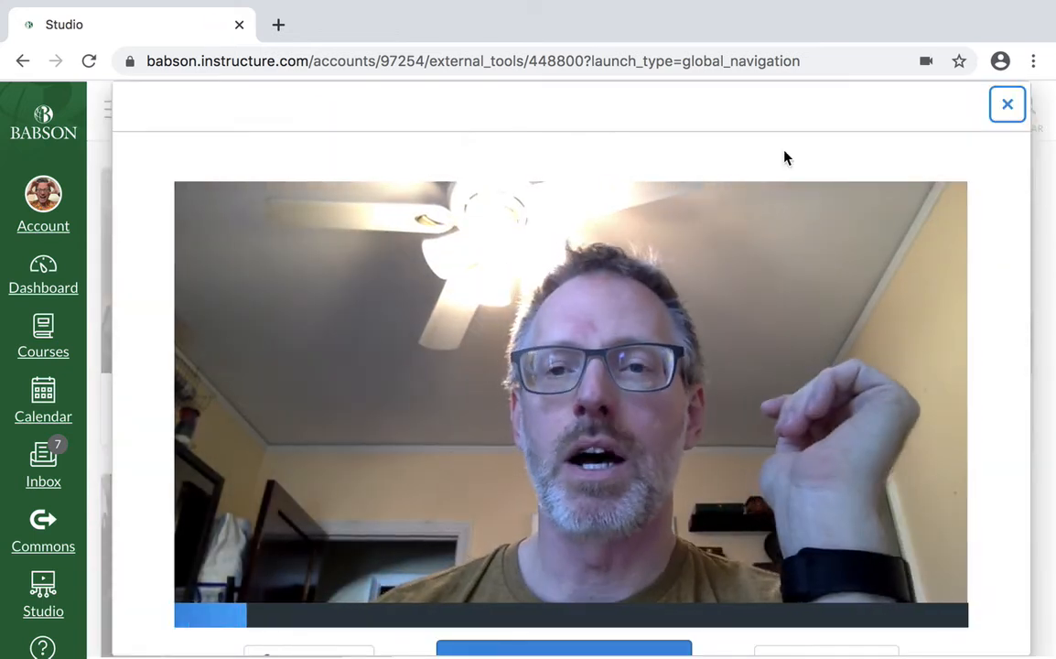
scroll(785, 158, "down", 1)
left_click(533, 611)
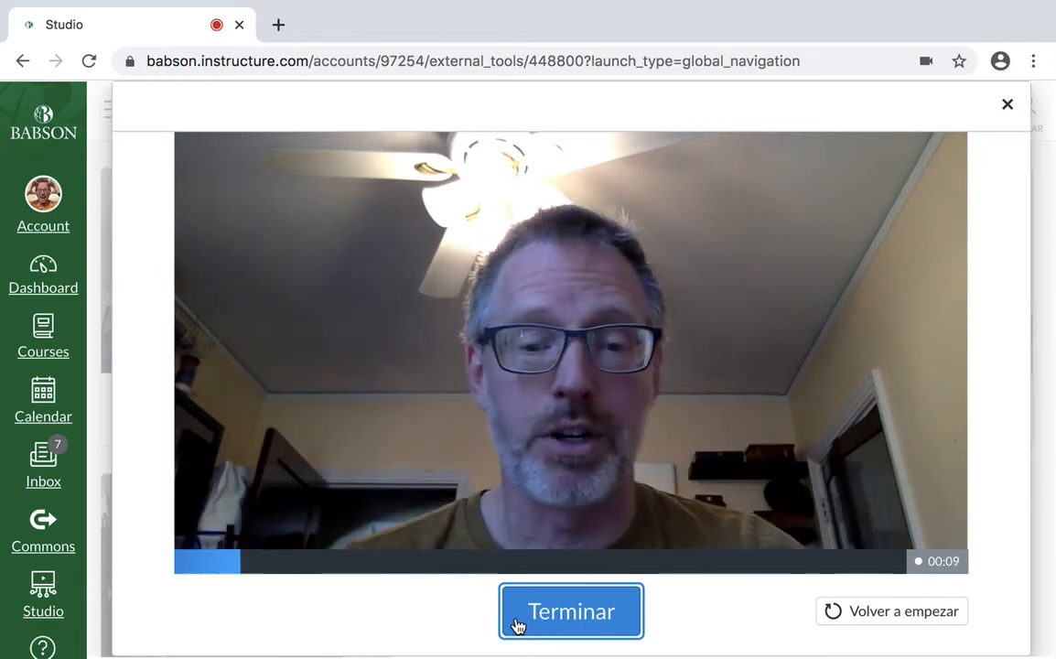
left_click(538, 621)
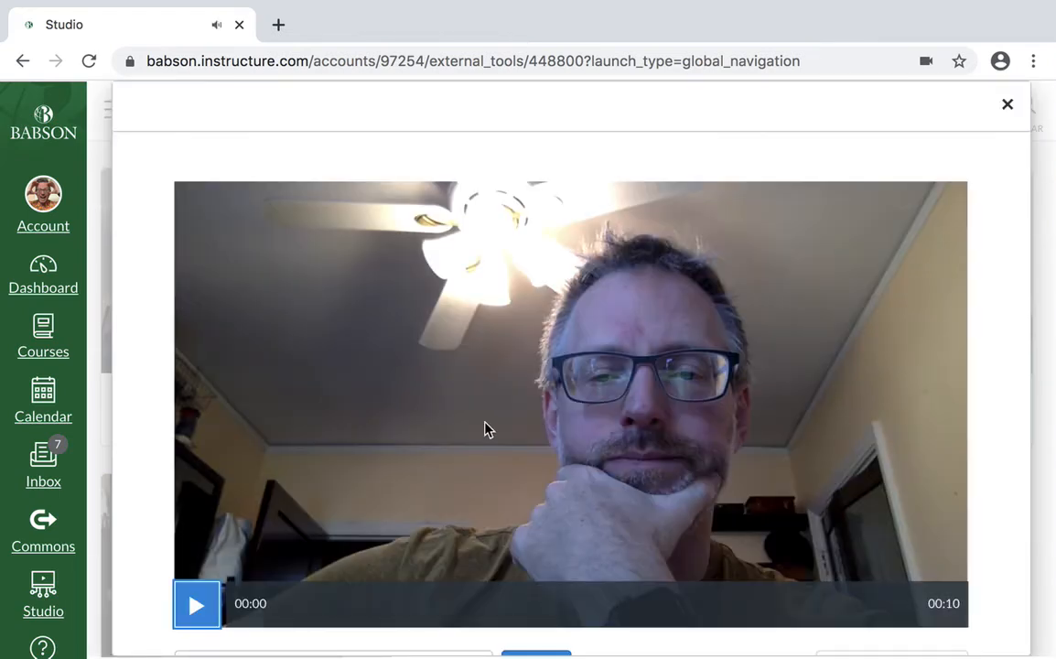
- Play back the start of the new webcam recording, then pause it
scroll(486, 427, "down", 1)
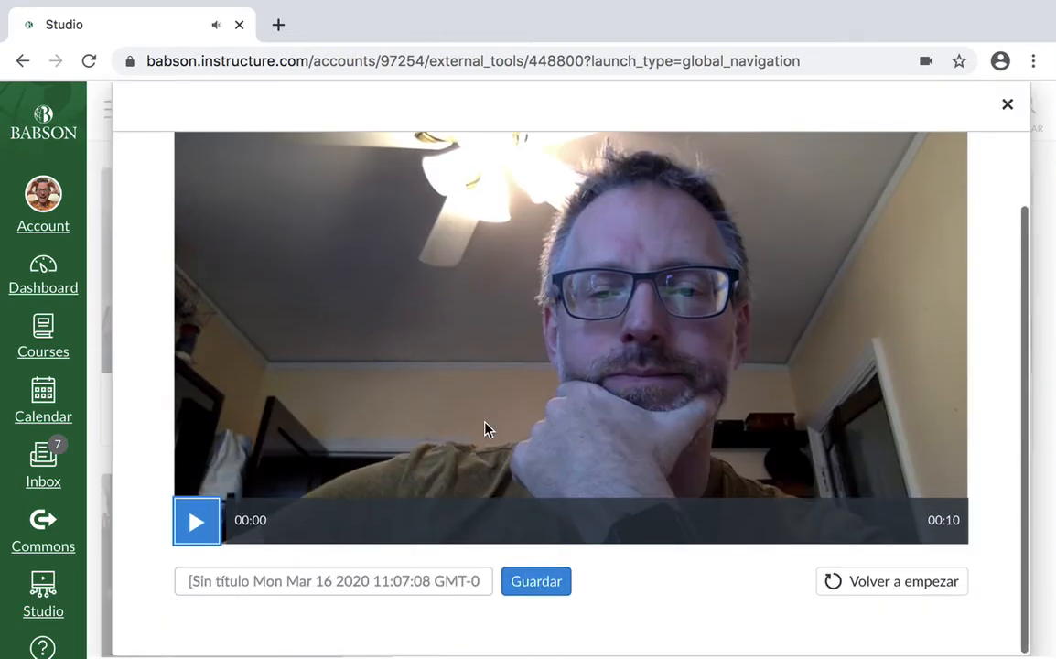
left_click(199, 523)
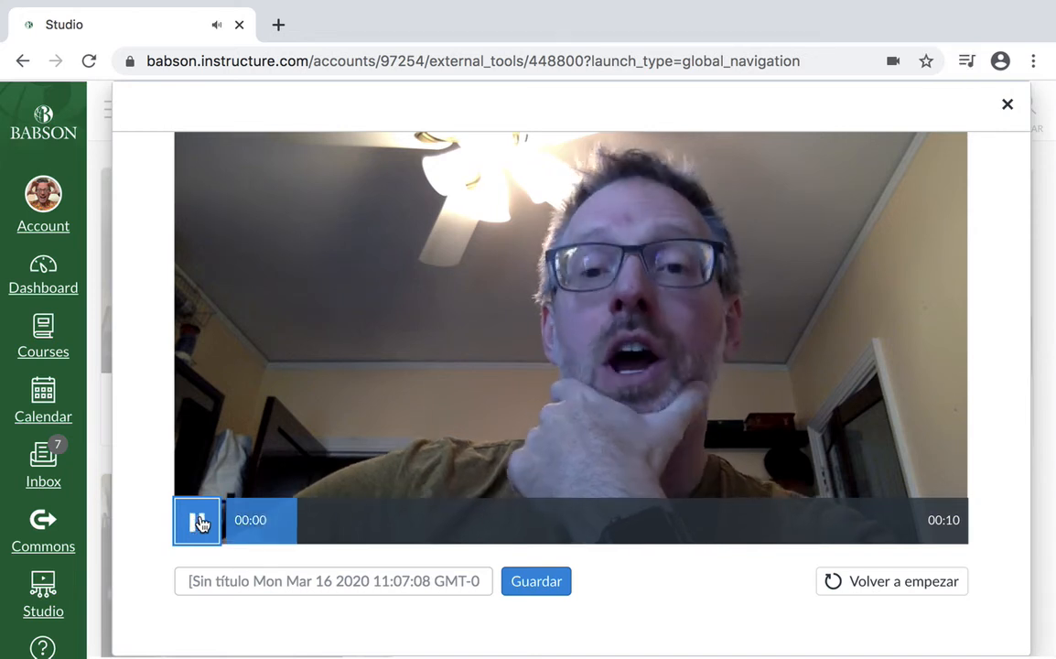
left_click(199, 522)
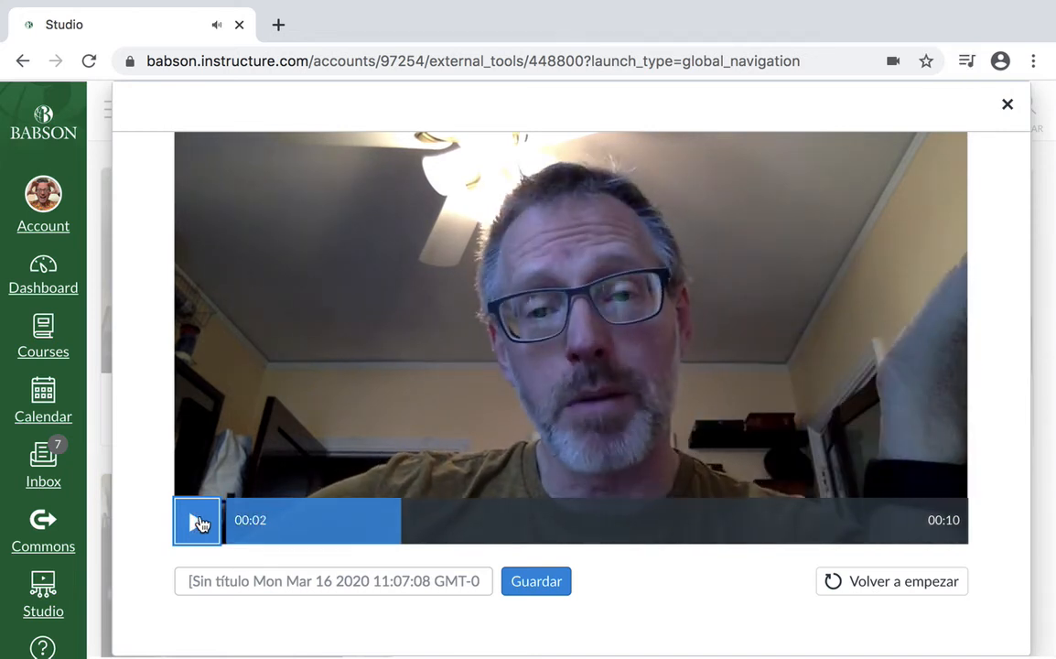
- Title the recording "Test for Making Videos" and save it
left_click(250, 580)
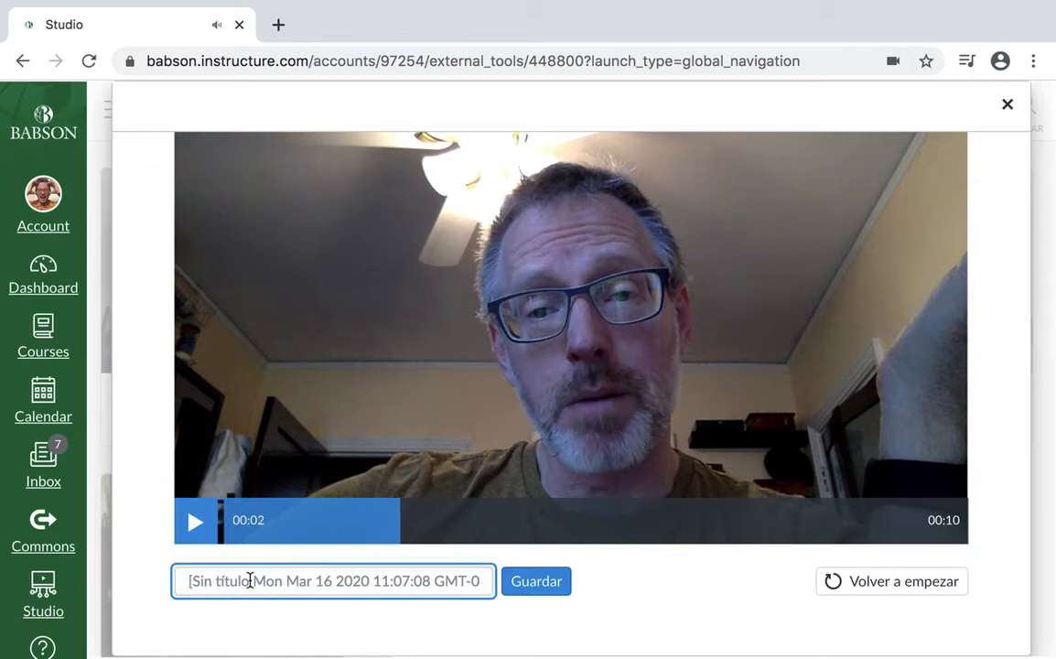
type("Test for Making Videos")
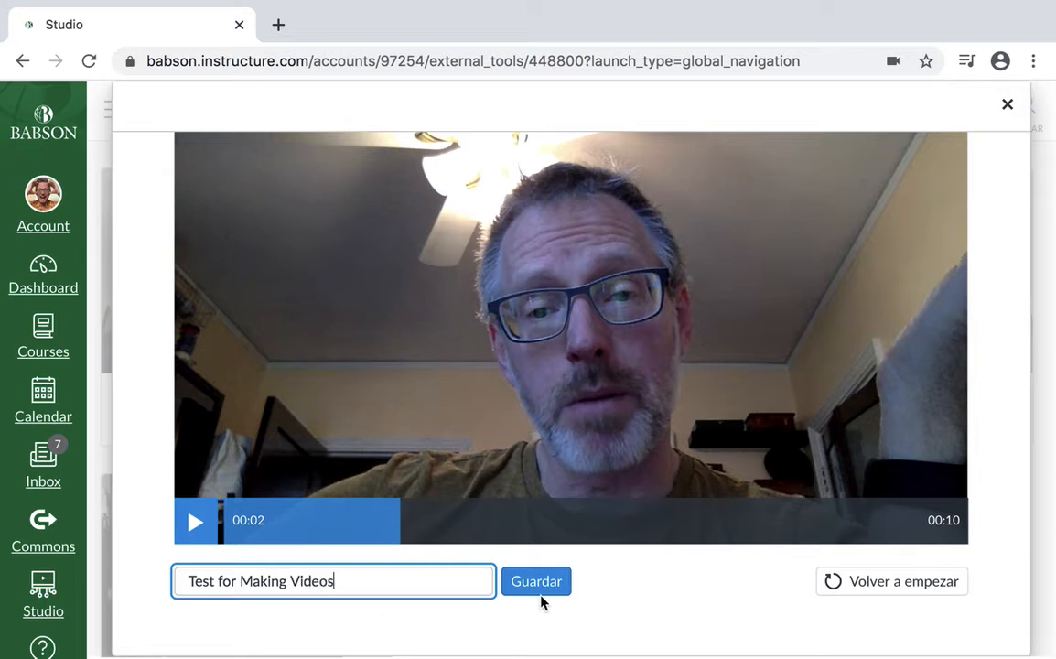
left_click(539, 591)
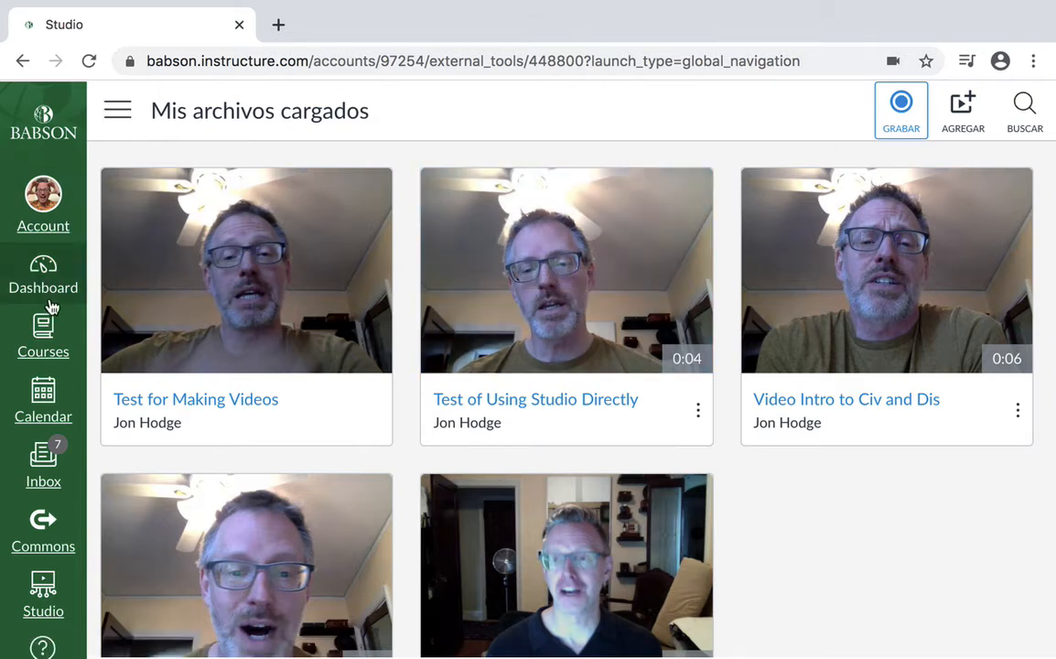
- Open the course 2020SP-01:HONORS SEMINAR II from the dashboard
left_click(43, 334)
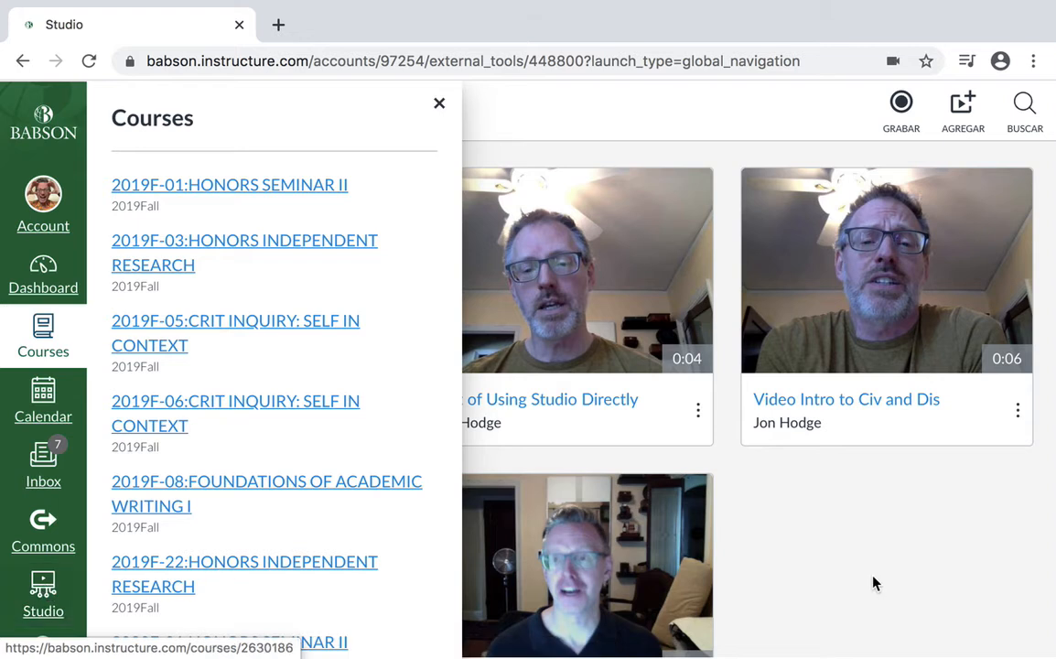
left_click(440, 105)
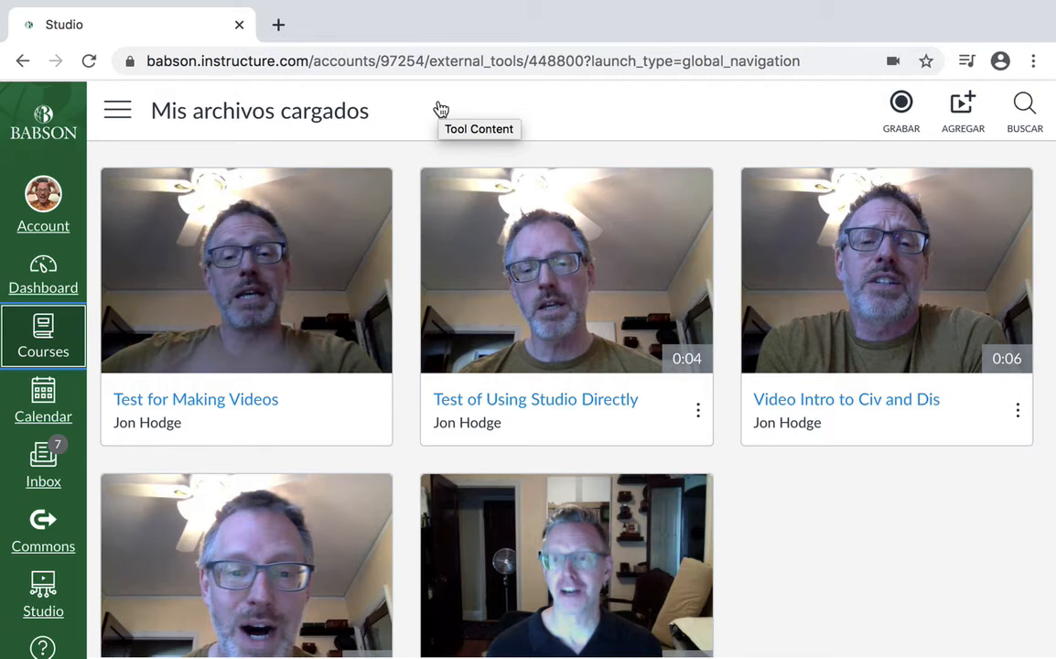
left_click(53, 285)
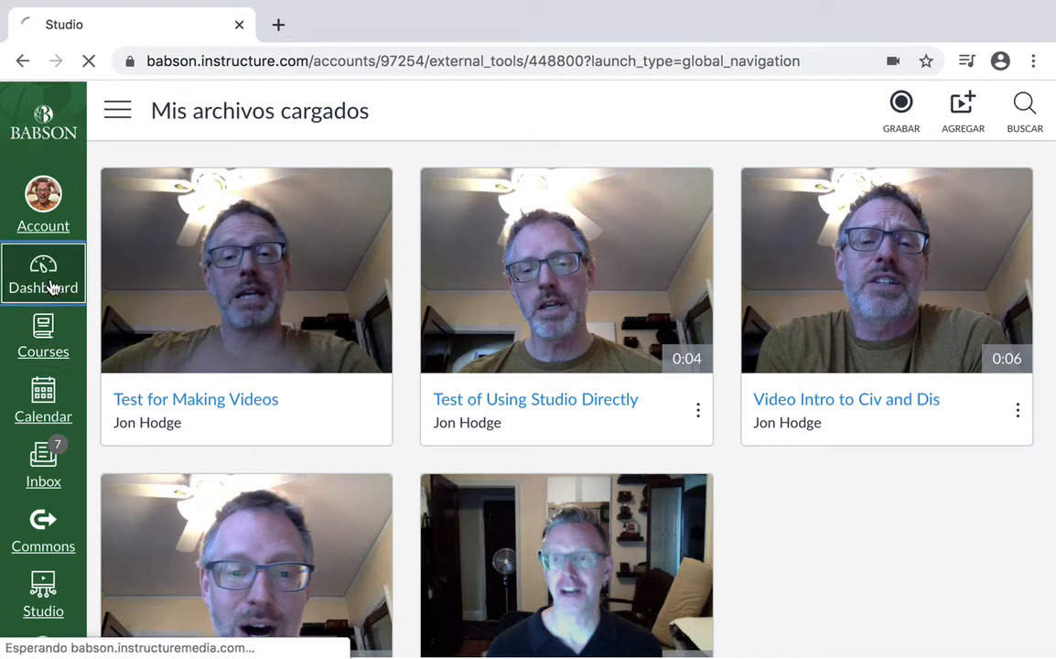
scroll(333, 345, "down", 20)
scroll(333, 346, "up", 10)
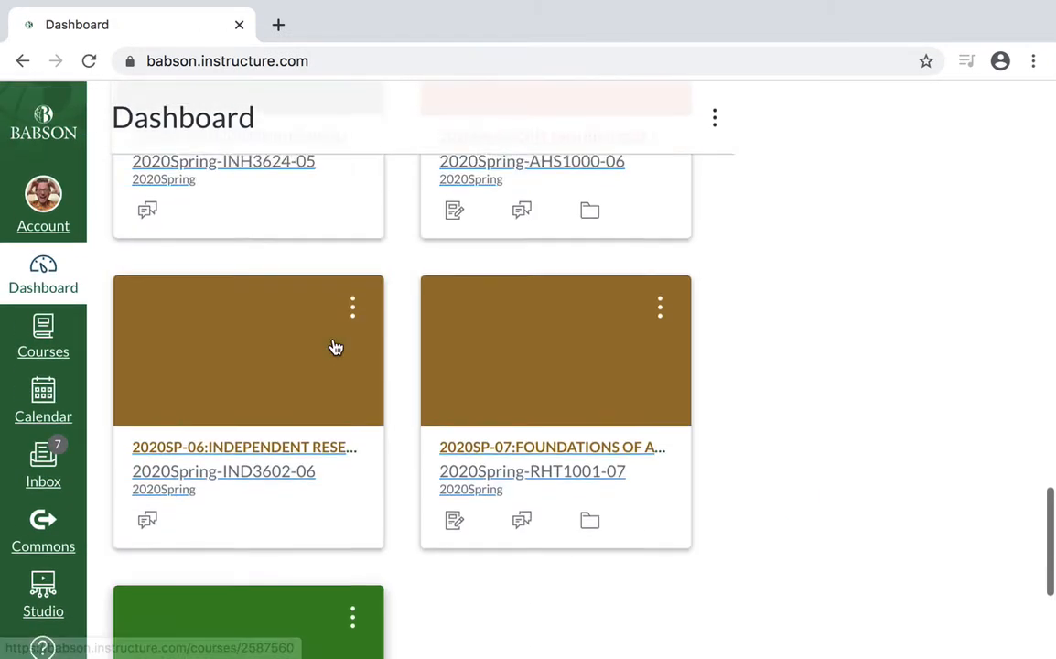
left_click(253, 506)
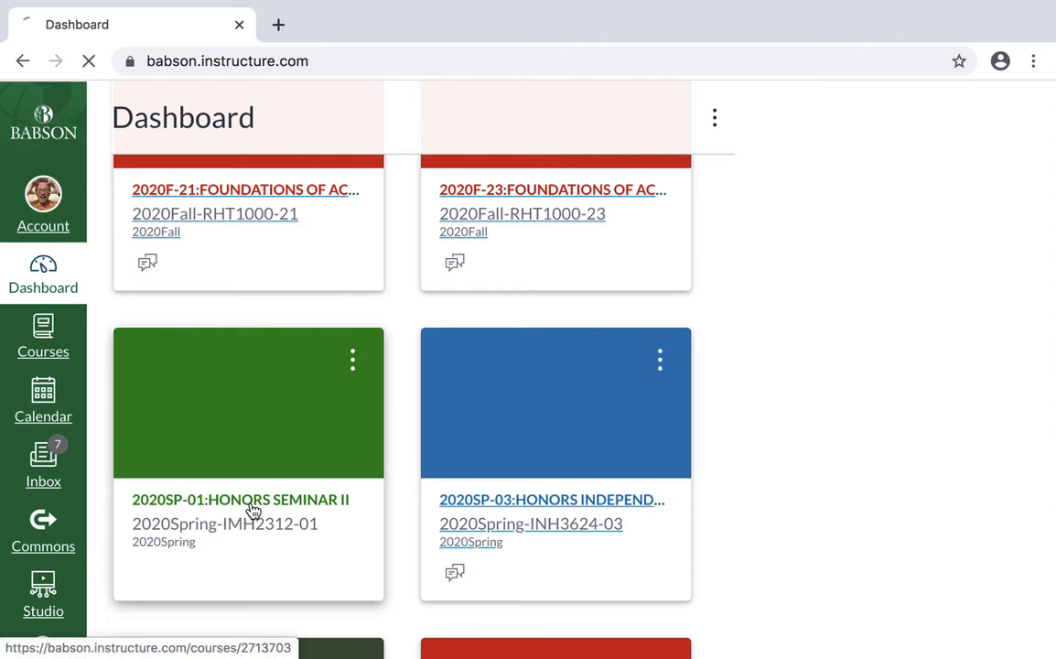
- Expand the module Civilization and Its Discontents (Week 7) in the course's module list
scroll(725, 441, "down", 20)
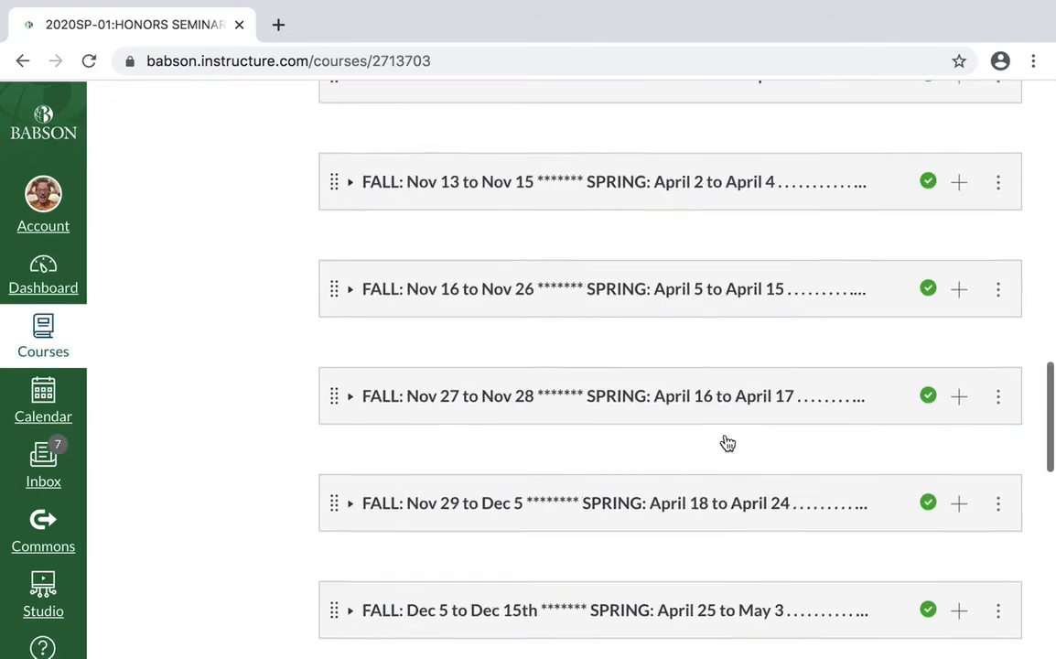
scroll(725, 442, "up", 3)
left_click(558, 297)
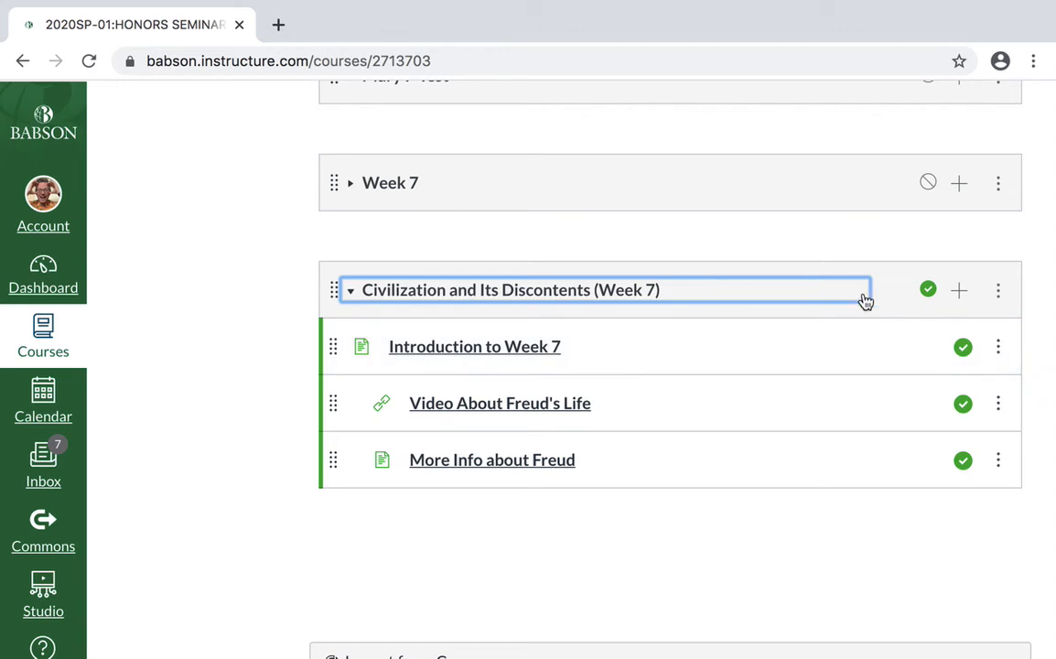
- Start adding an item to the Civilization and Its Discontents (Week 7) module, choosing Page as type and New Page
left_click(957, 293)
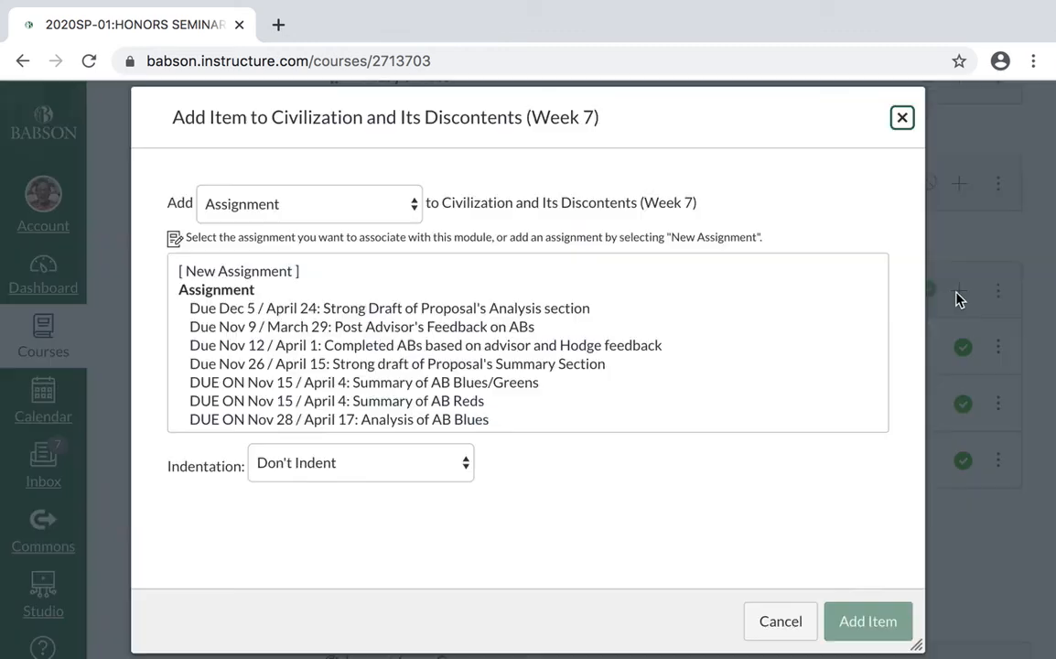
left_click(251, 206)
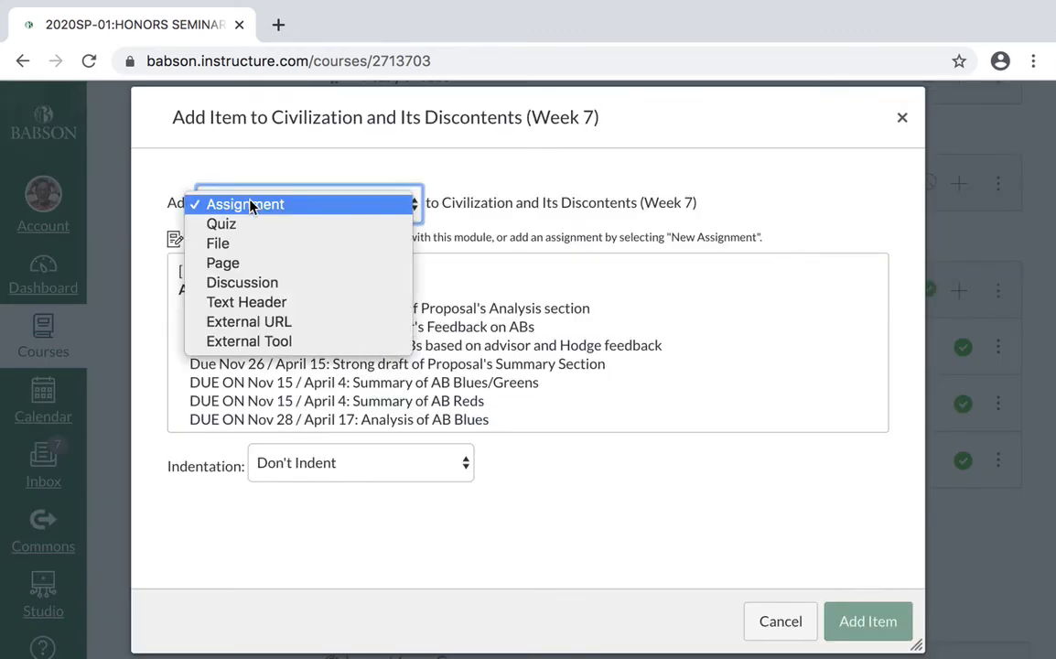
left_click(252, 263)
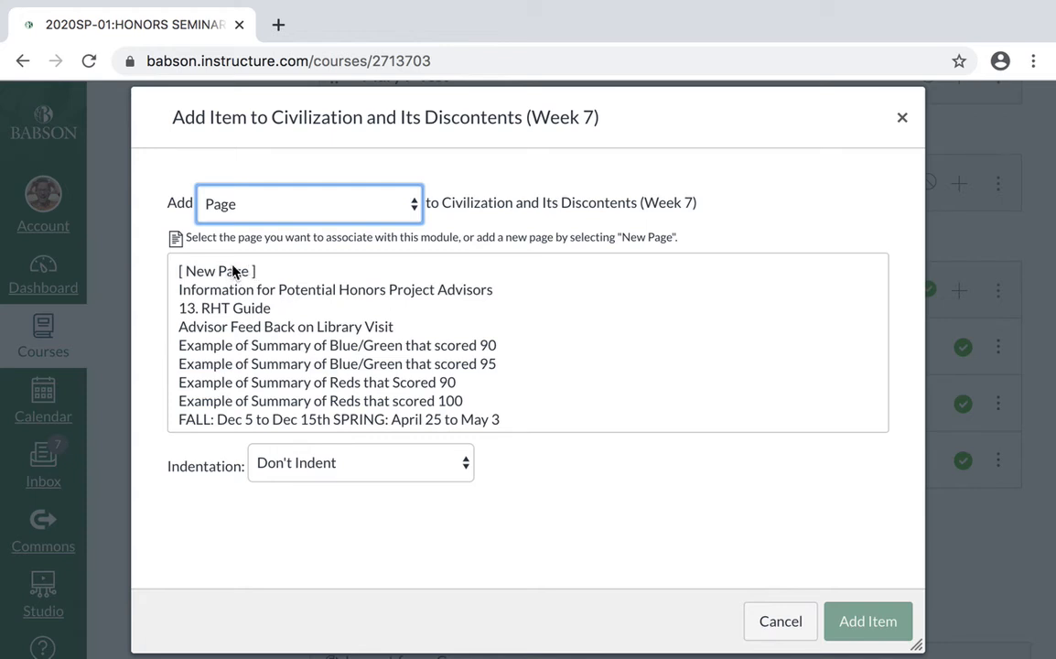
left_click(233, 271)
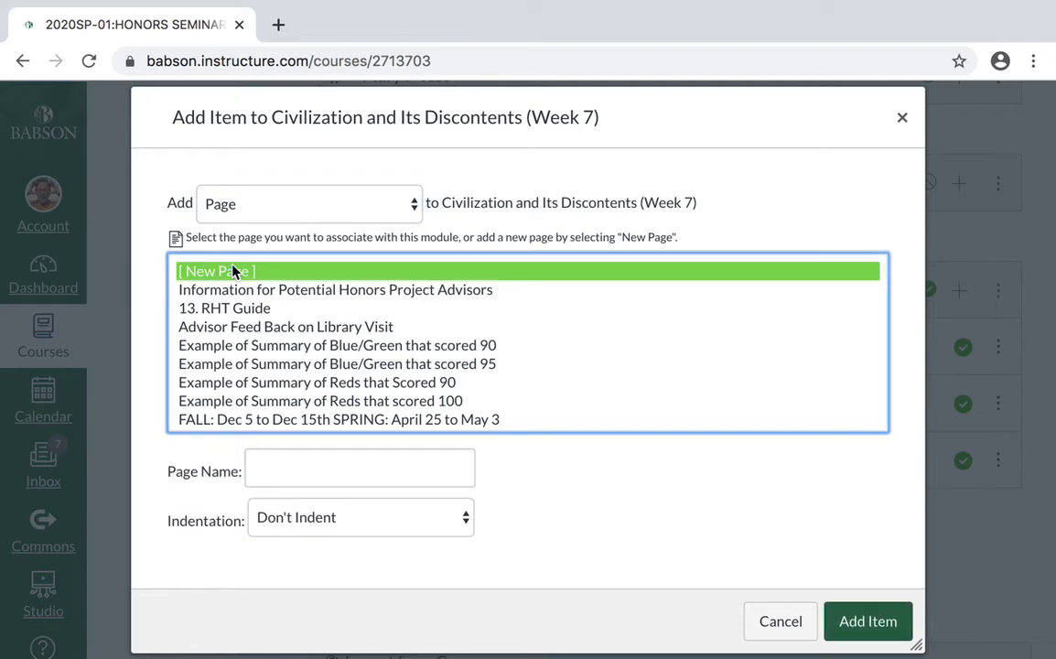
- Name the new page "Adding Video to Page"
left_click(286, 466)
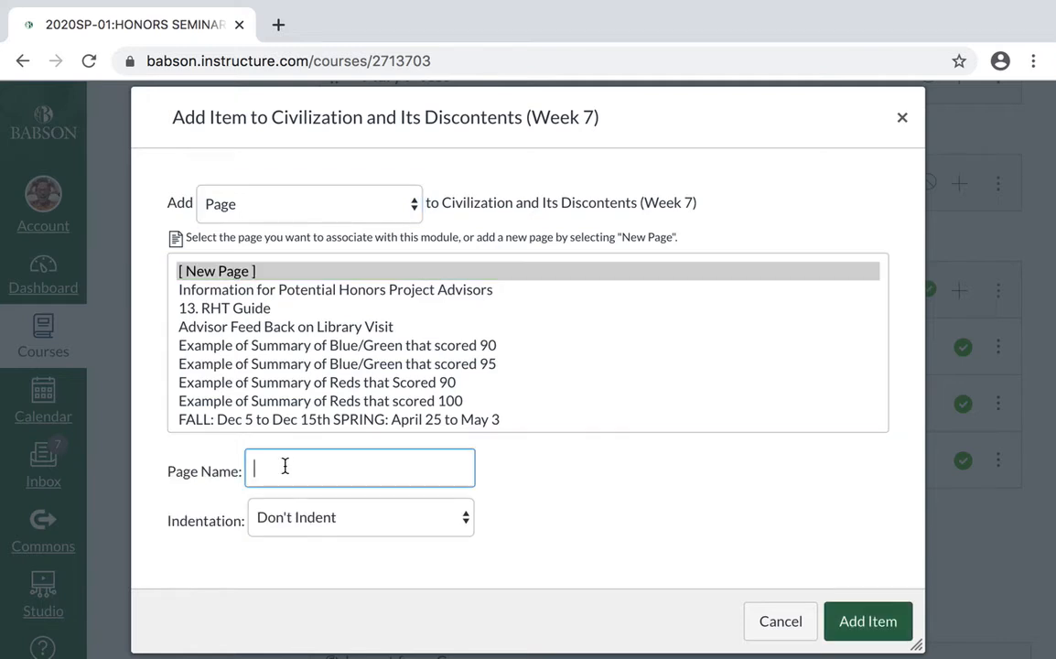
type("Sdding")
key("ctrl+a")
type("Adding Video to Page")
- Set the new page's indentation to Don't Indent and add it to the module
left_click(462, 519)
left_click(455, 558)
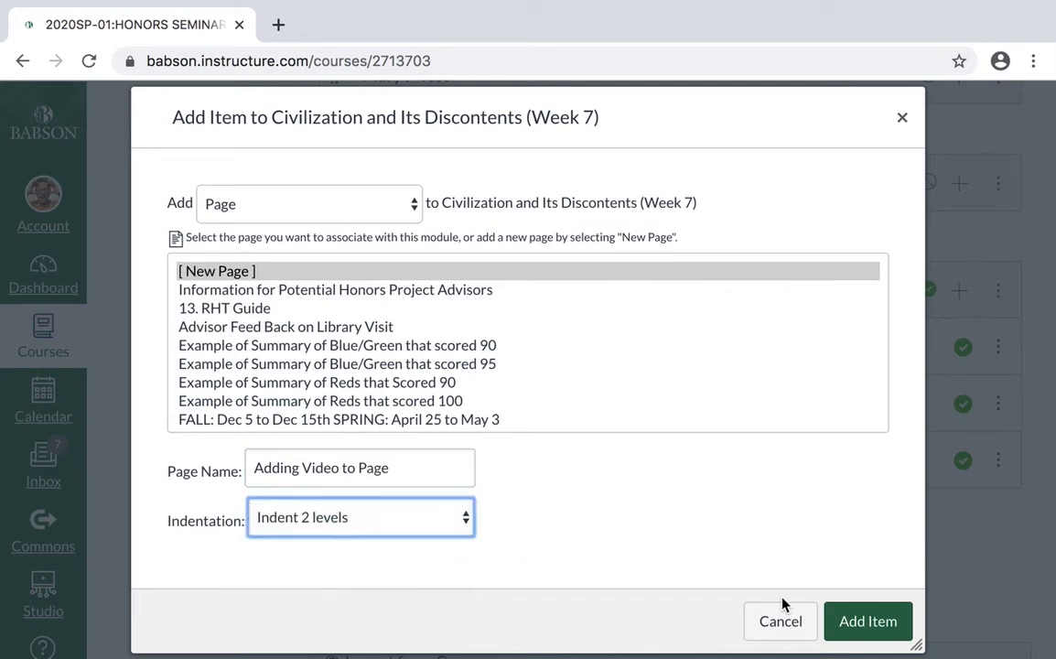
left_click(468, 526)
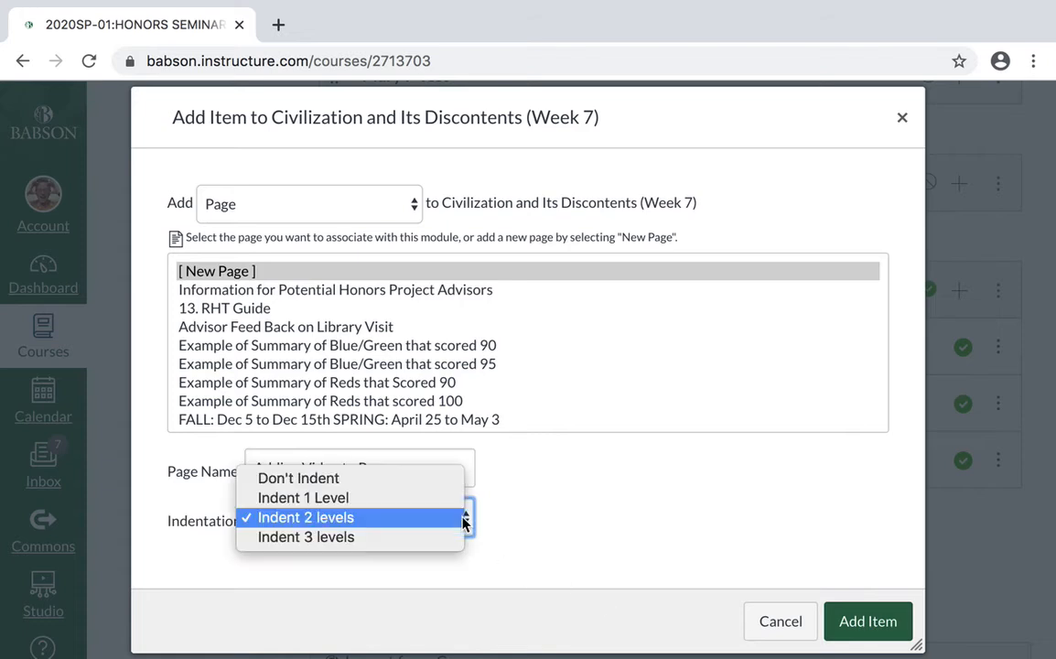
left_click(427, 482)
left_click(844, 625)
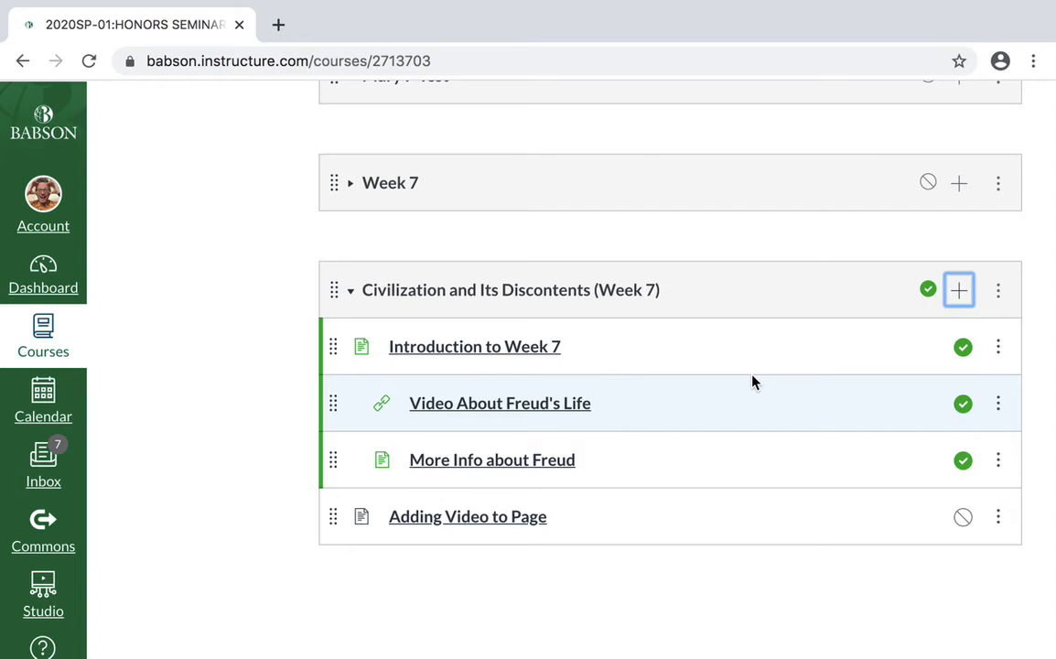
- Publish the page "Adding Video to Page" and open it for editing
left_click(962, 517)
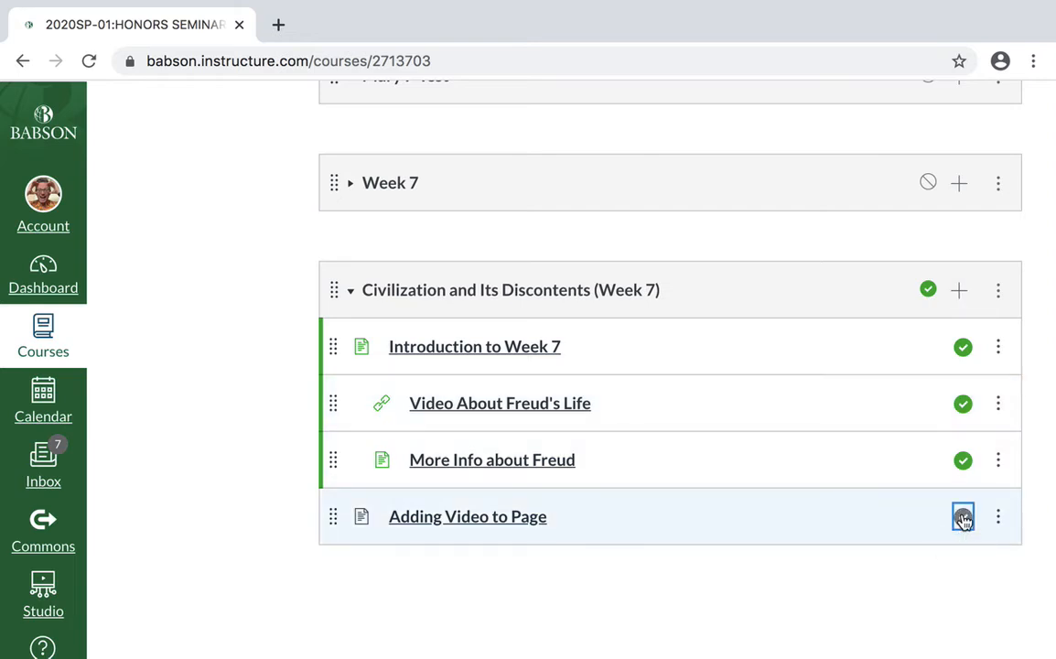
left_click(519, 518)
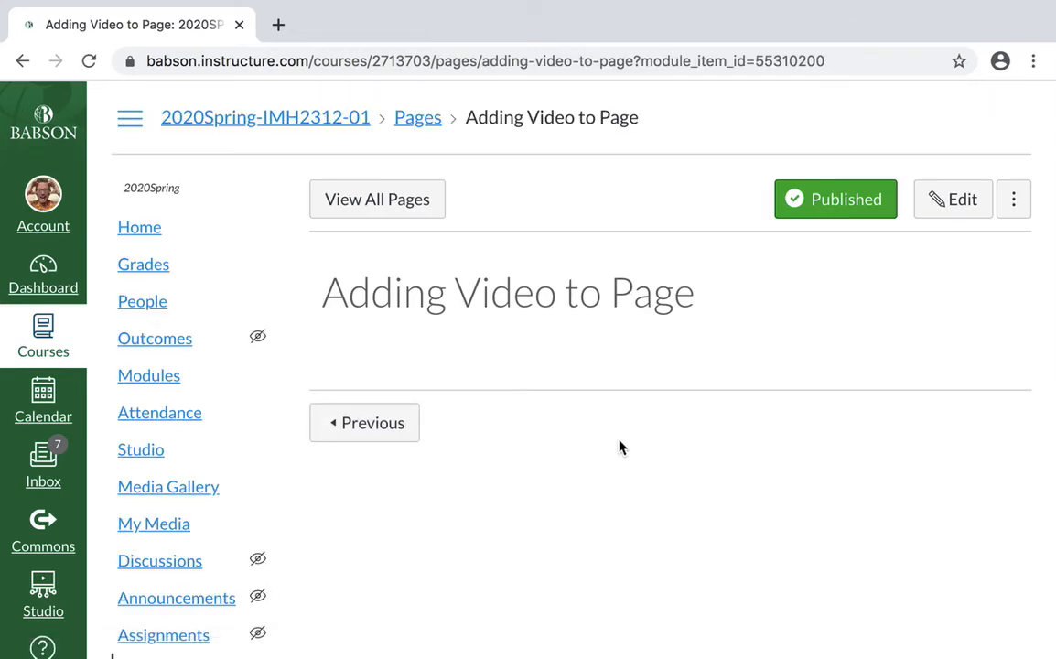
left_click(963, 210)
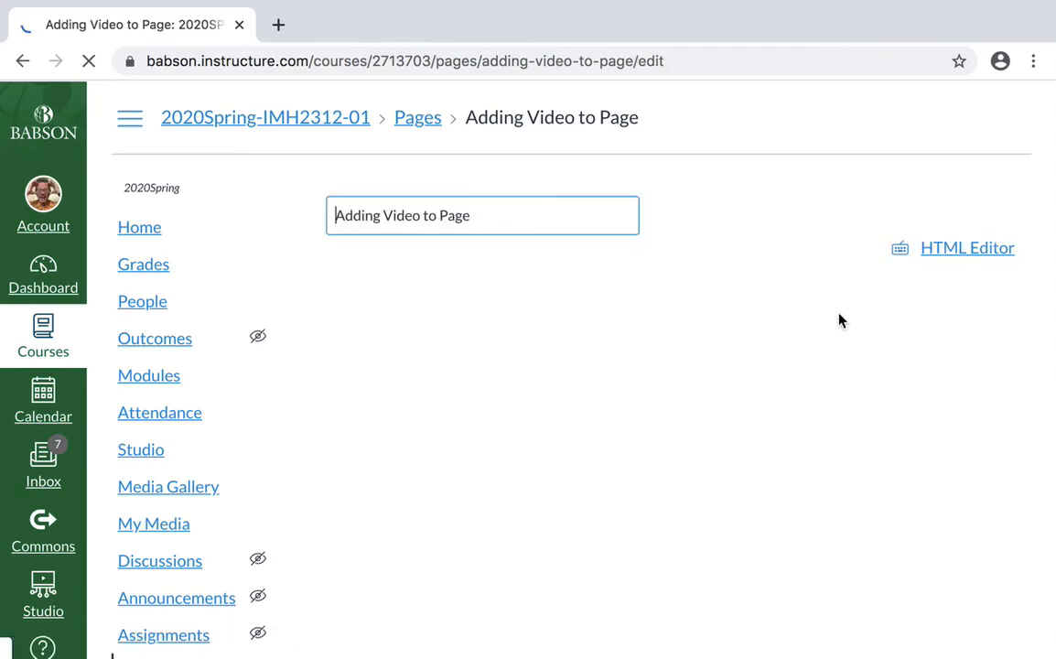
- Insert Studio media into the page body, selecting the 0:04 video "Test of Using Studio Dire…" from the uploaded files
scroll(806, 328, "down", 3)
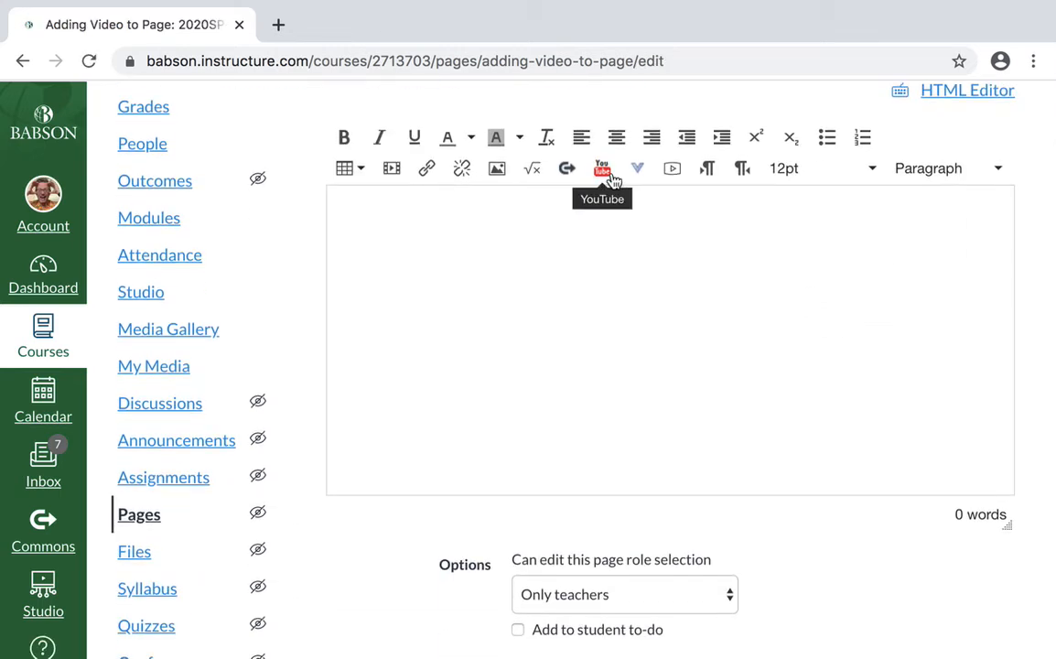
left_click(640, 174)
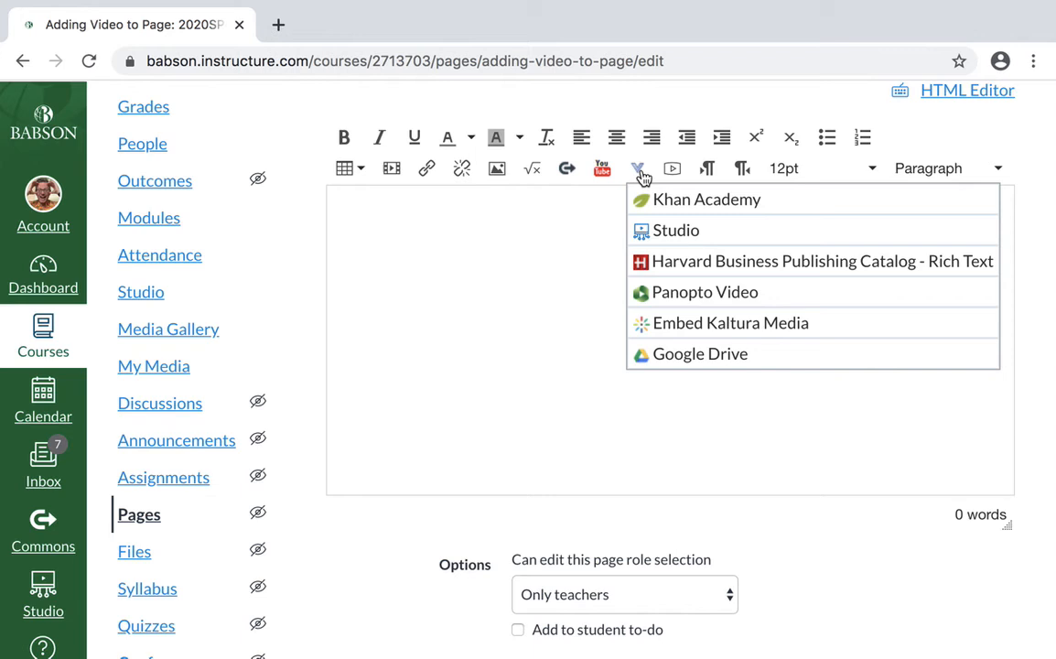
left_click(680, 231)
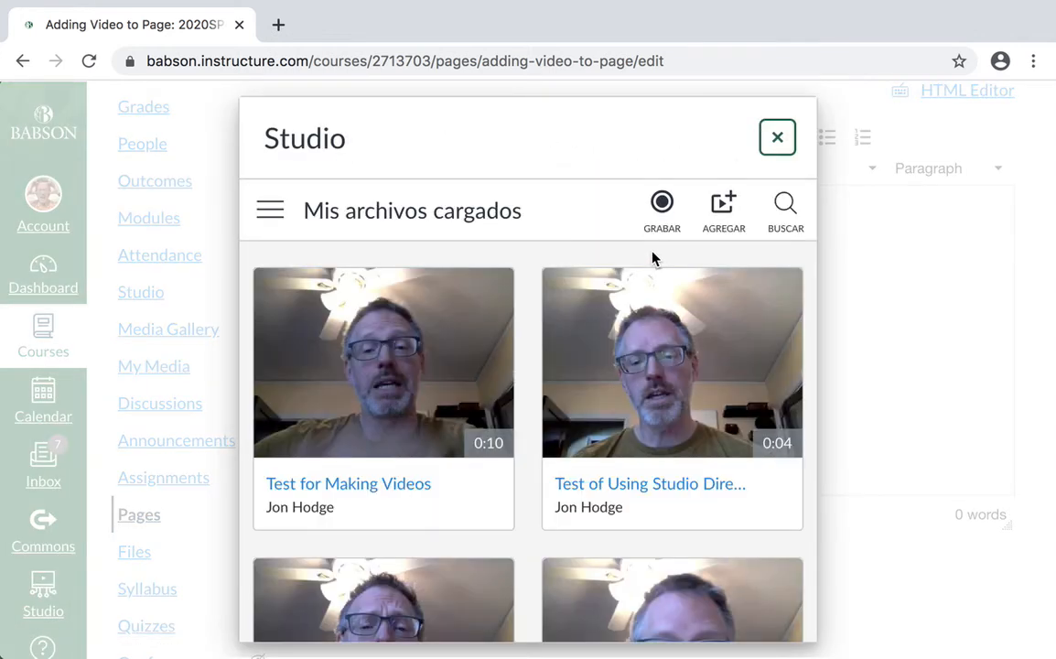
mouse_move(401, 447)
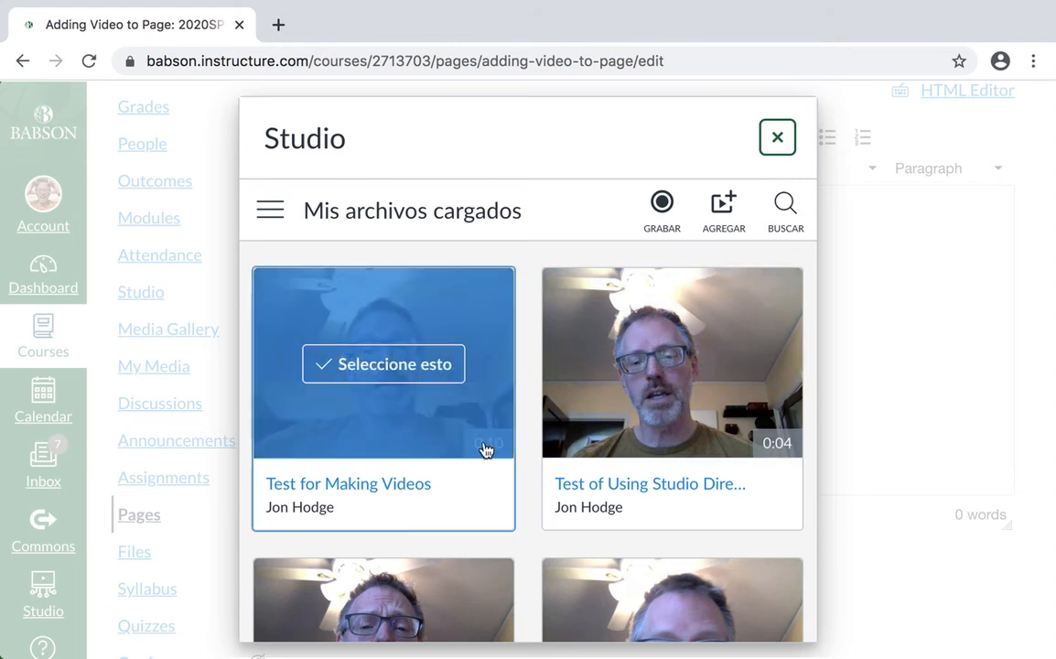
mouse_move(644, 471)
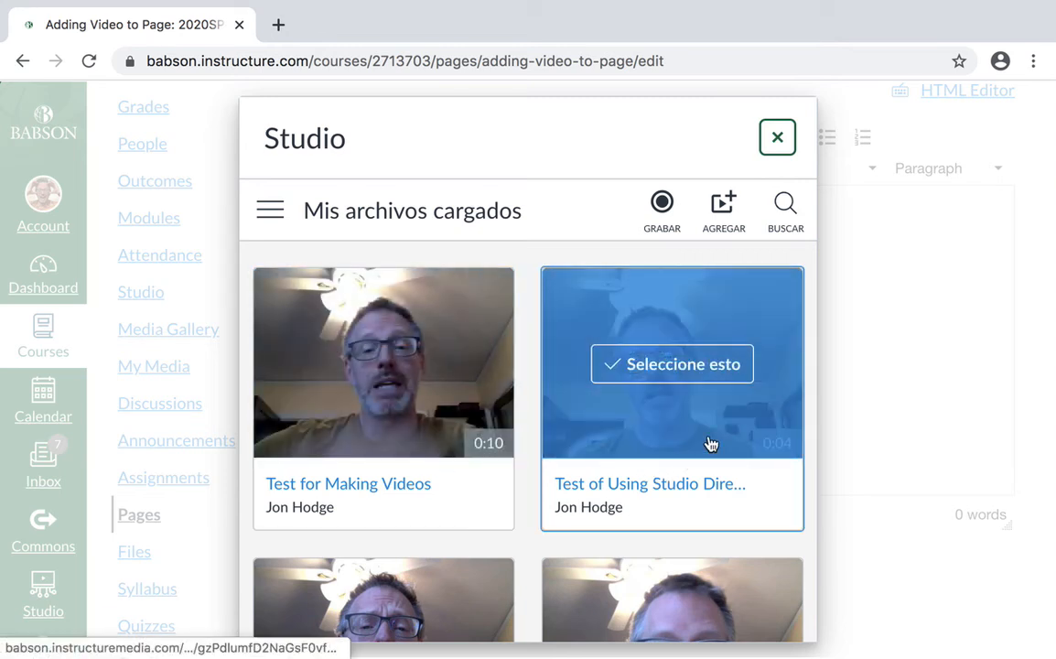
left_click(681, 408)
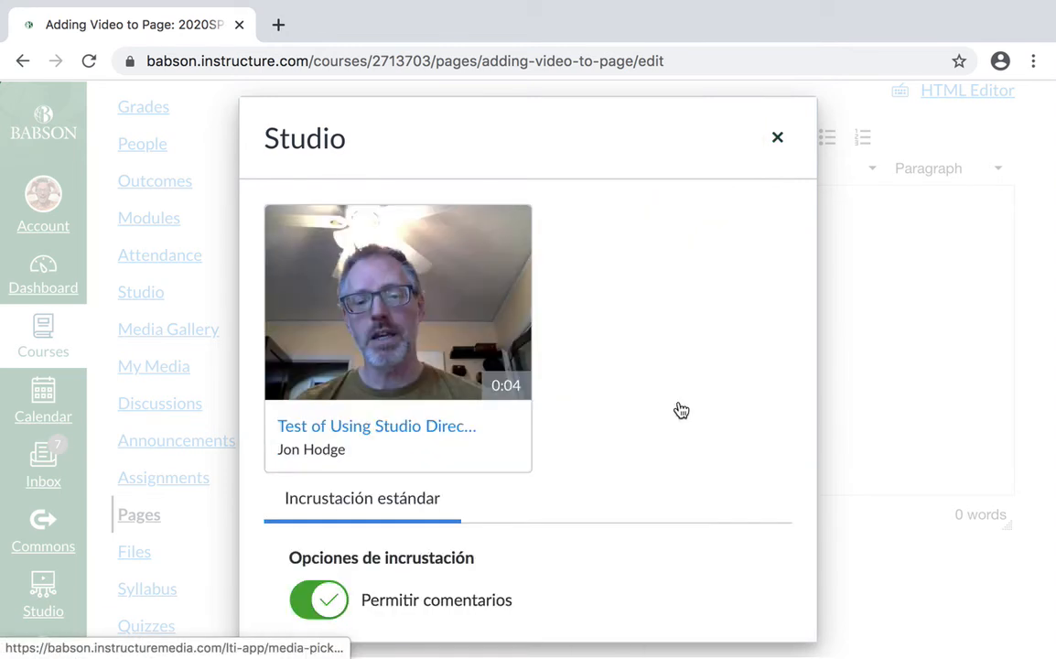
- Embed the selected video with comments allowed and viewing options hidden, and save the page
scroll(638, 462, "down", 1)
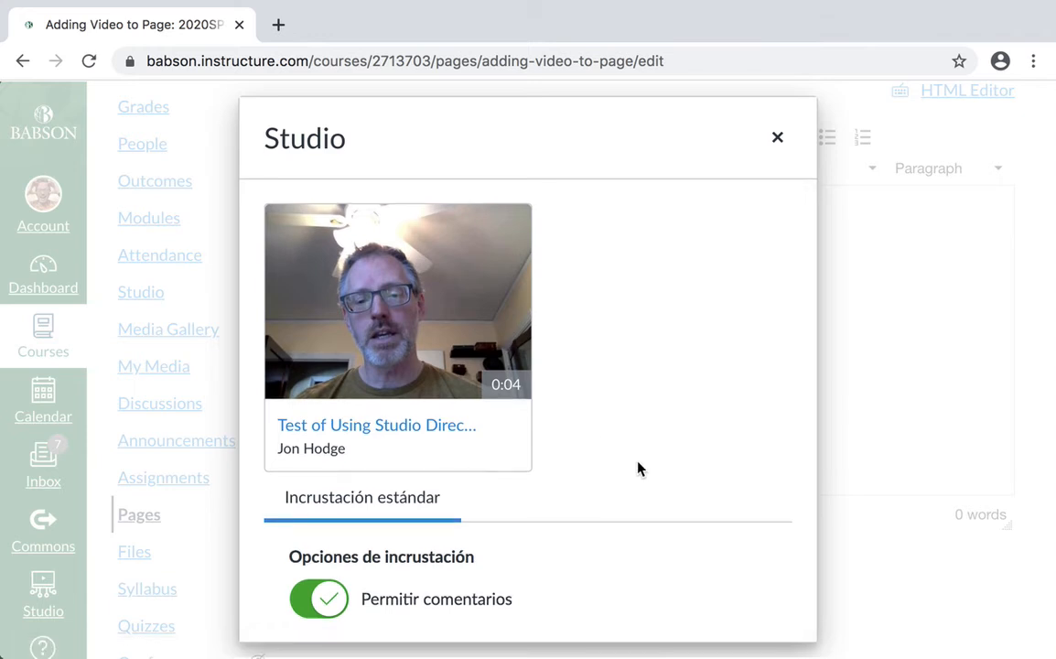
scroll(638, 468, "down", 3)
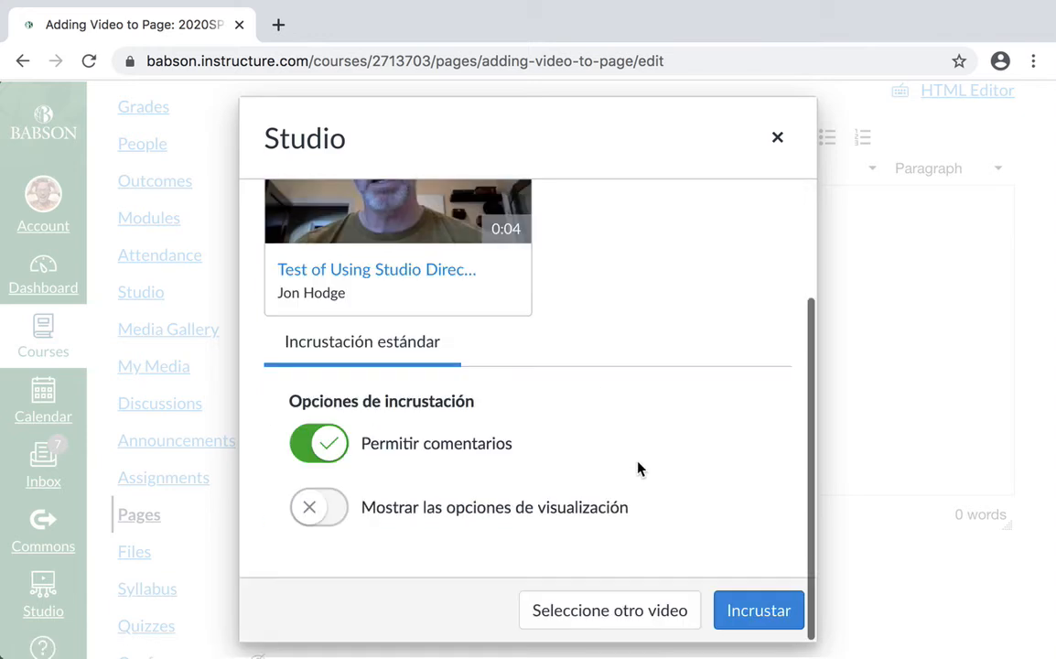
left_click(762, 615)
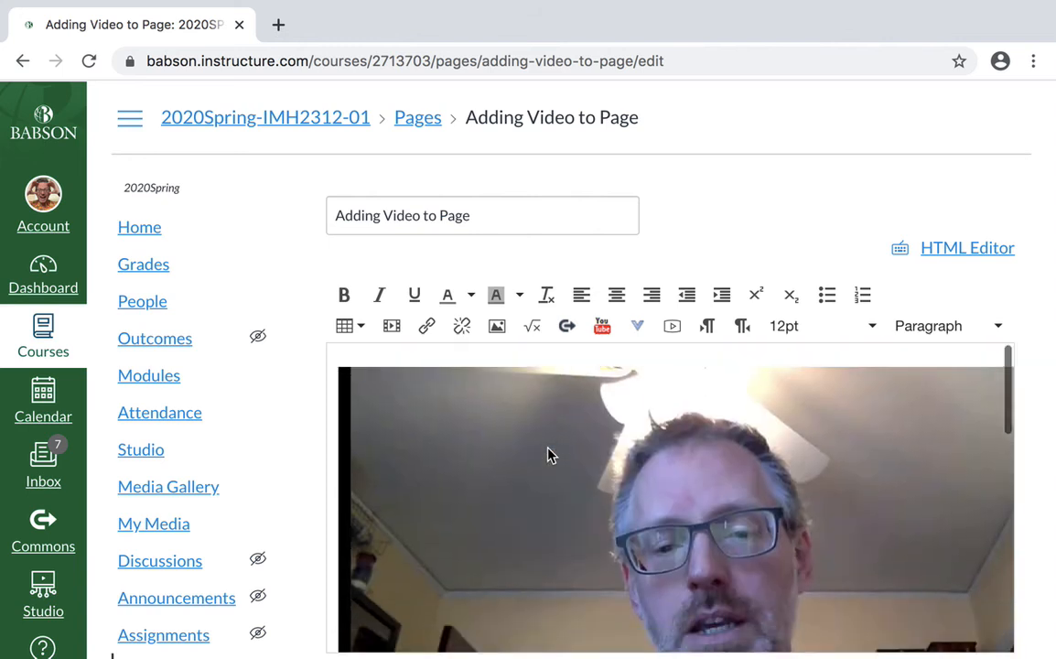
scroll(311, 358, "down", 10)
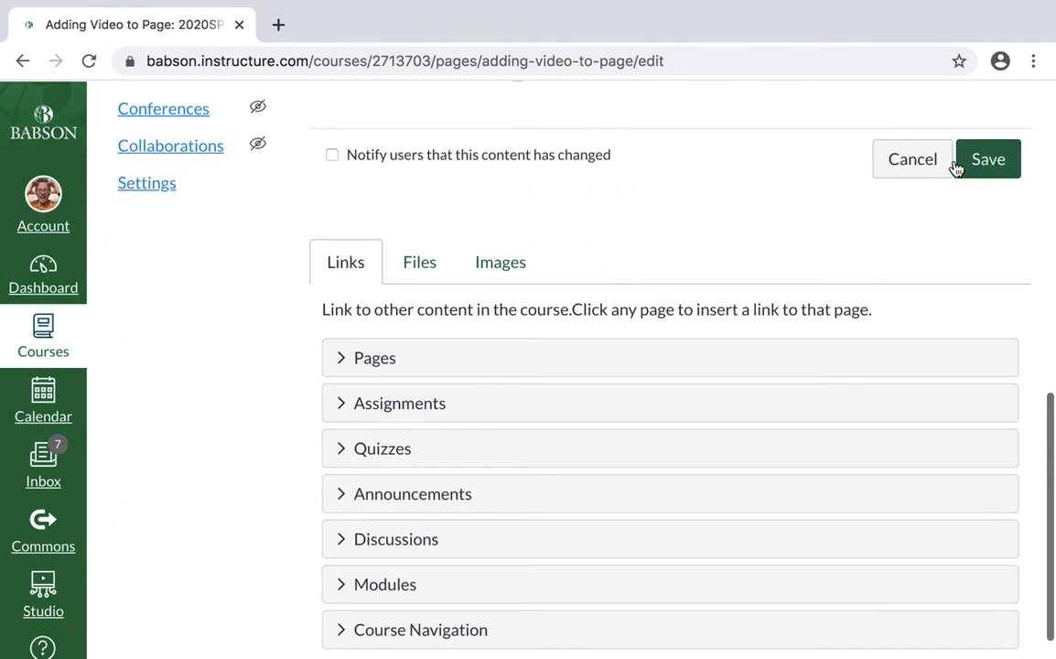
scroll(768, 214, "up", 1)
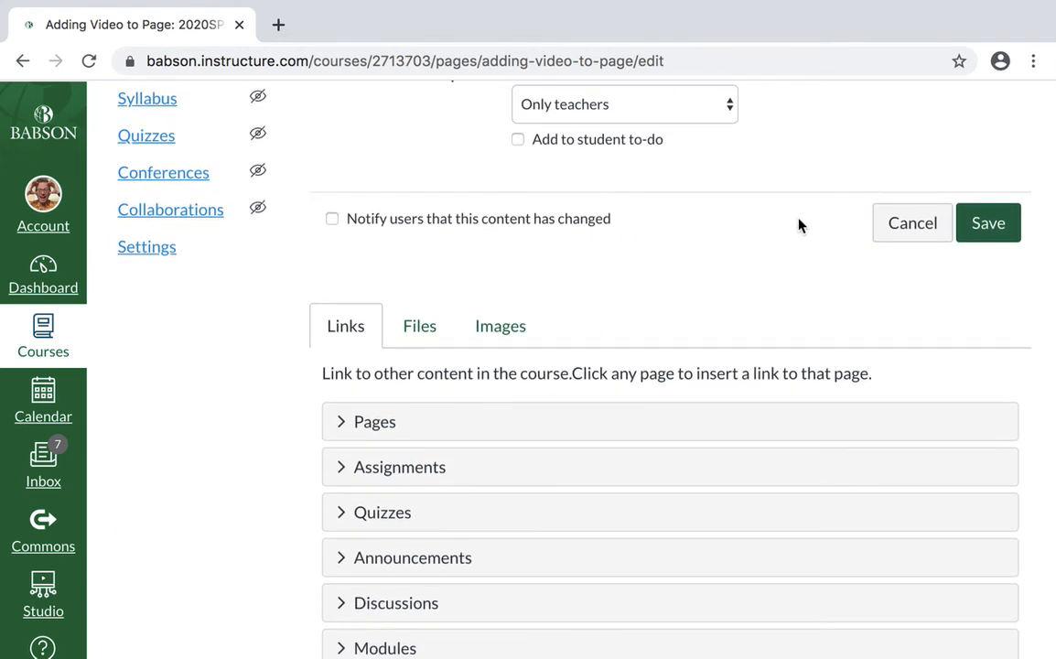
left_click(991, 227)
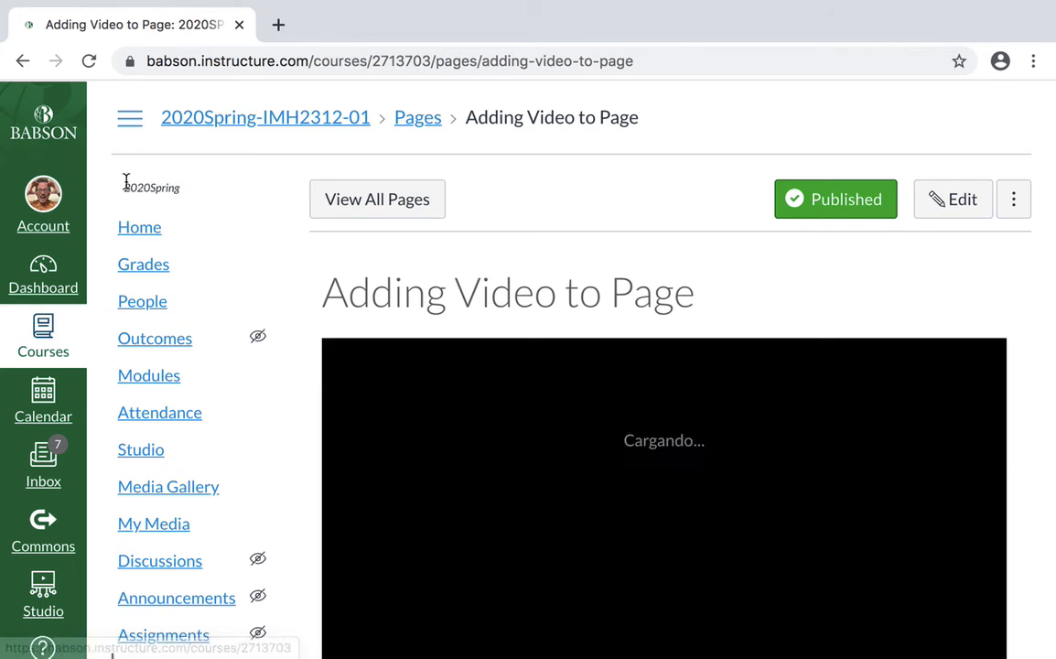
- Return to the course home and open "Adding Video to Page" from Civilization and Its Discontents (Week 7) to check the embedded video
left_click(135, 235)
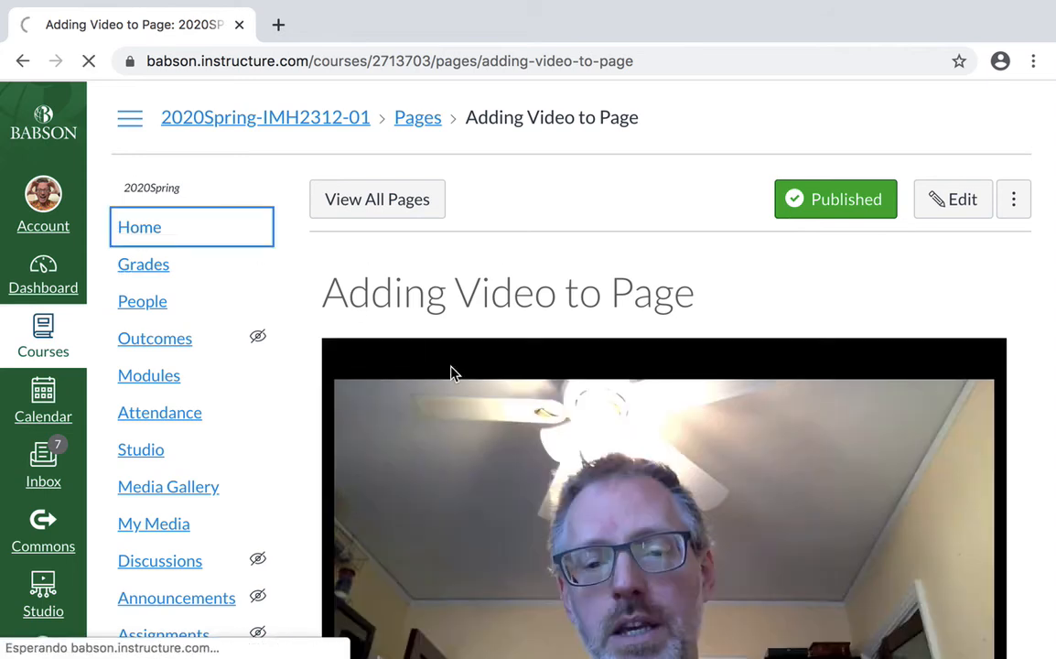
scroll(491, 392, "down", 20)
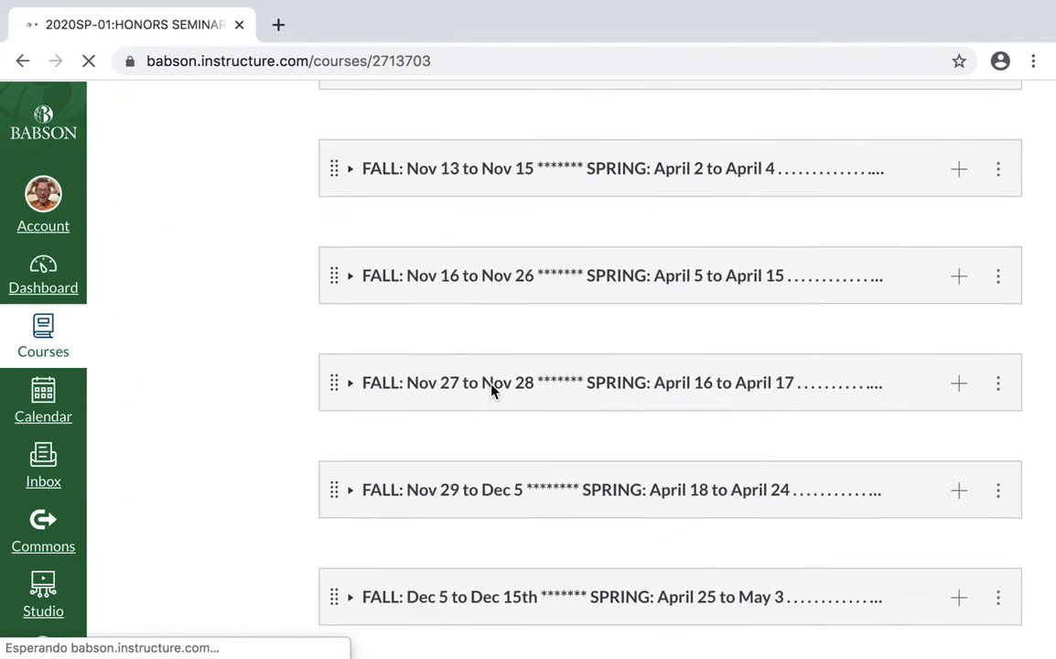
scroll(491, 391, "down", 5)
left_click(500, 235)
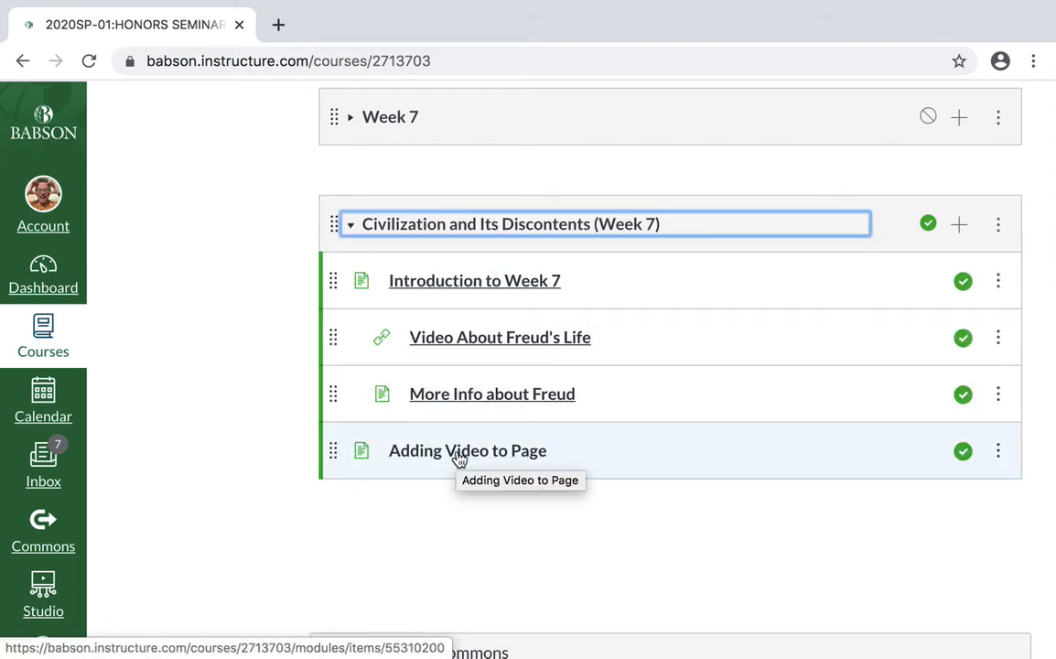
left_click(459, 459)
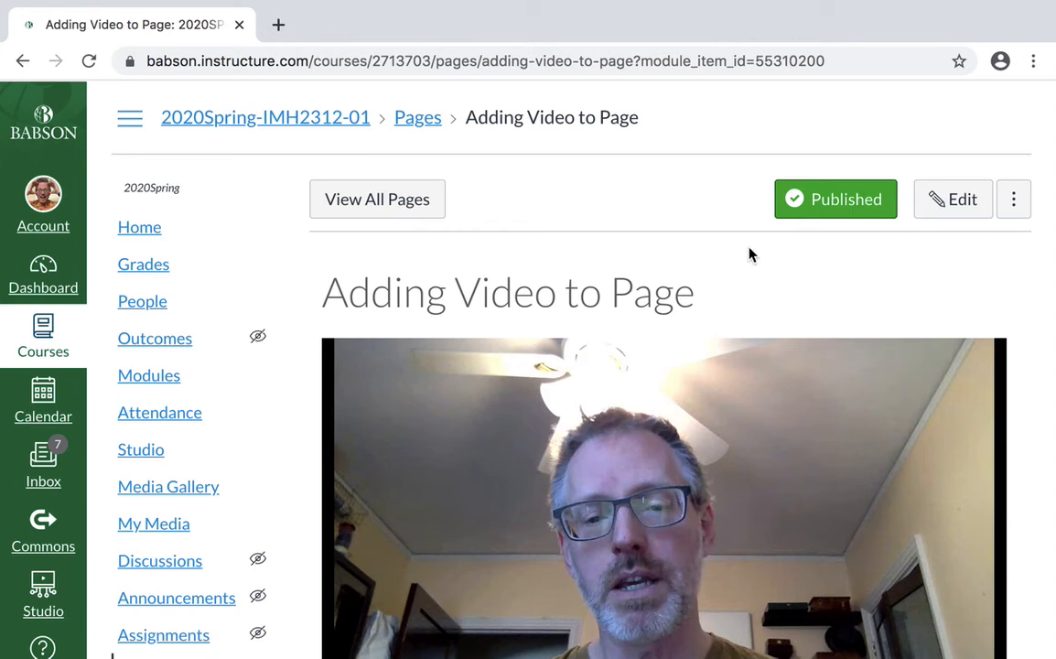
scroll(697, 336, "down", 3)
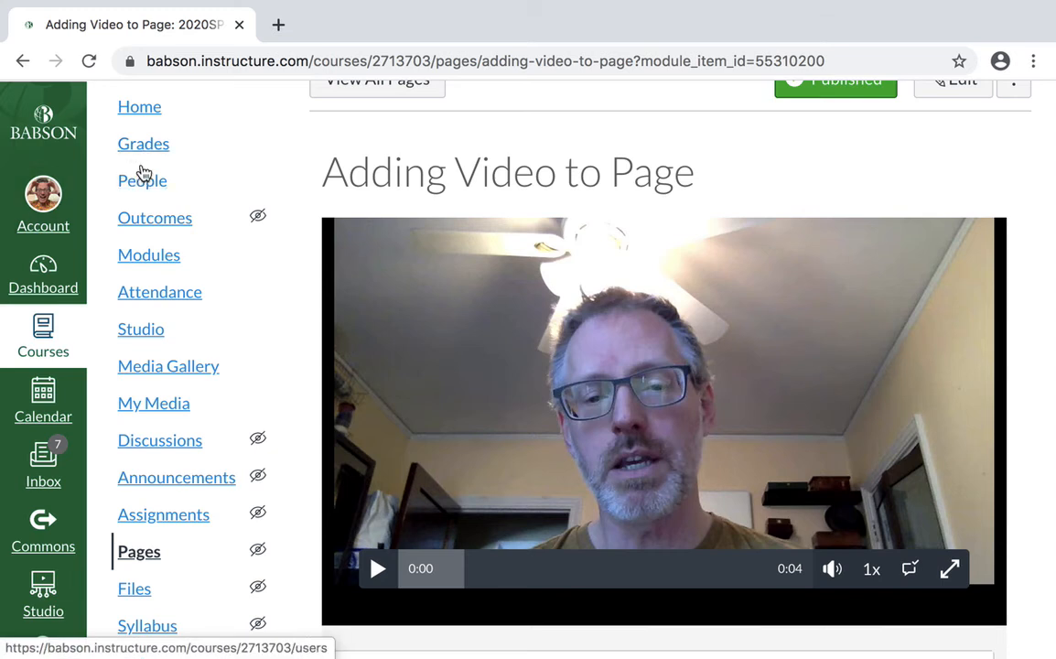
- Go to the dashboard and open the course 2020Spring-RHT1000-08
left_click(34, 273)
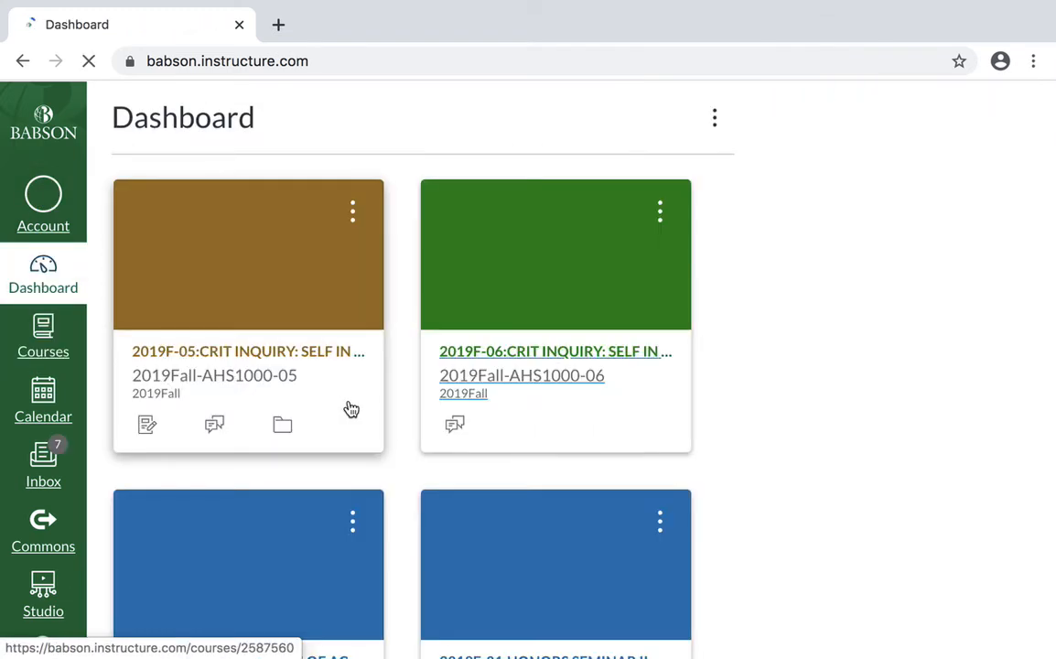
scroll(351, 409, "down", 10)
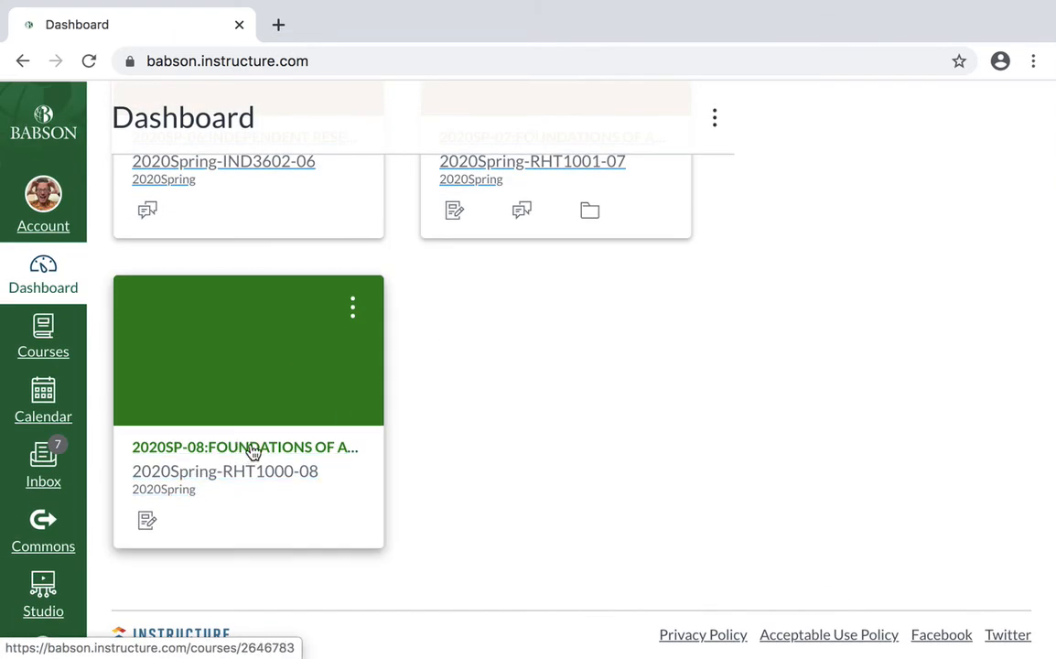
left_click(254, 448)
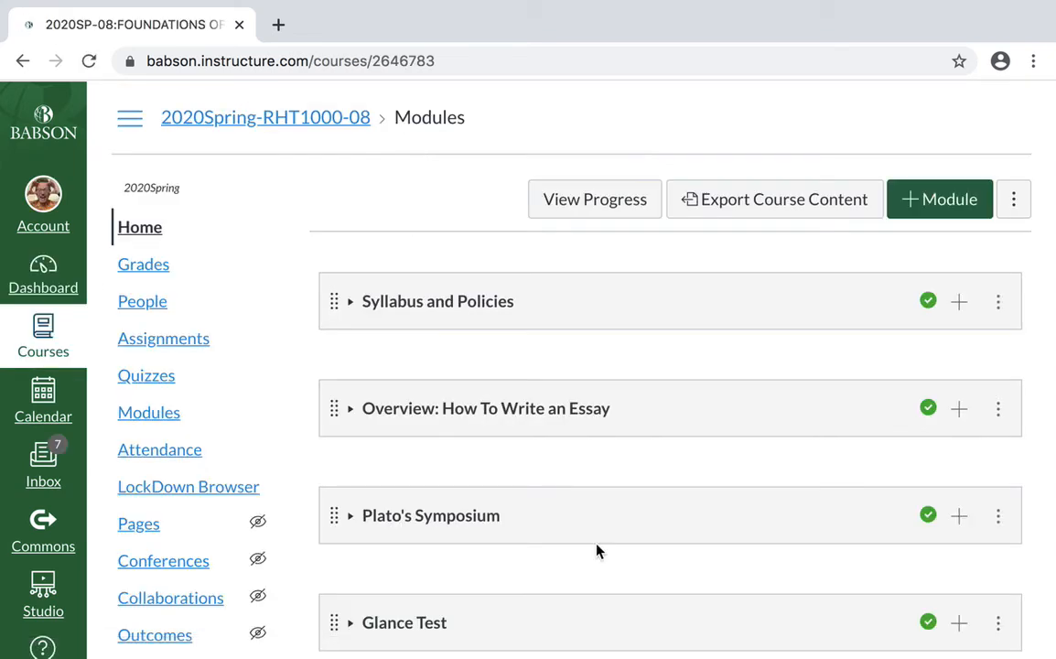
- Add a new module named "coVEDeo testing" to the course
scroll(567, 540, "down", 10)
scroll(595, 549, "down", 2)
scroll(628, 335, "up", 3)
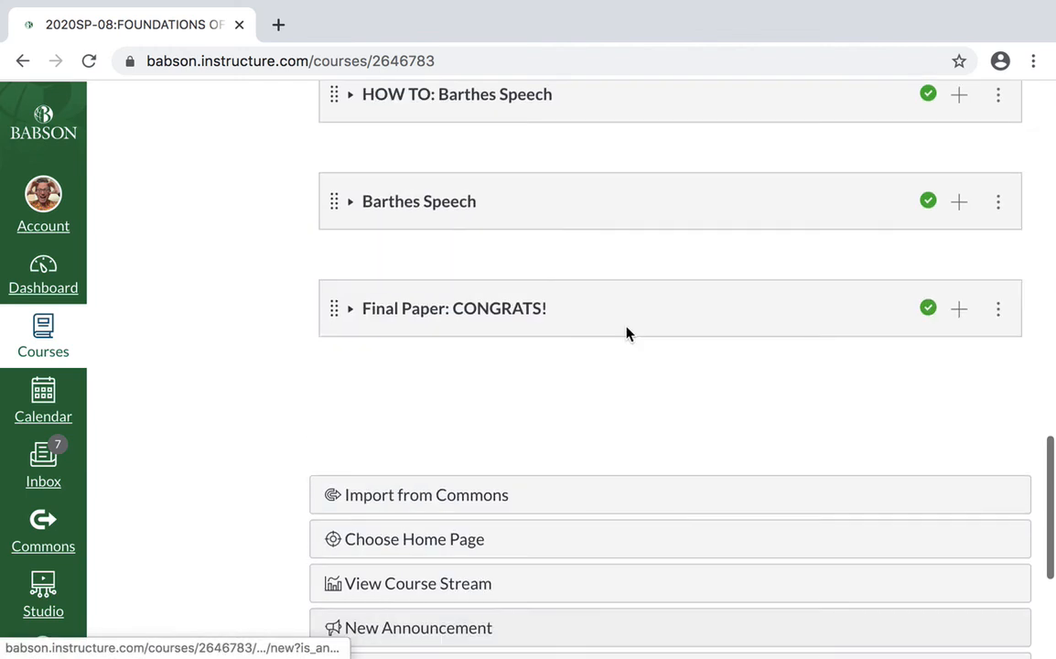
scroll(475, 266, "up", 2)
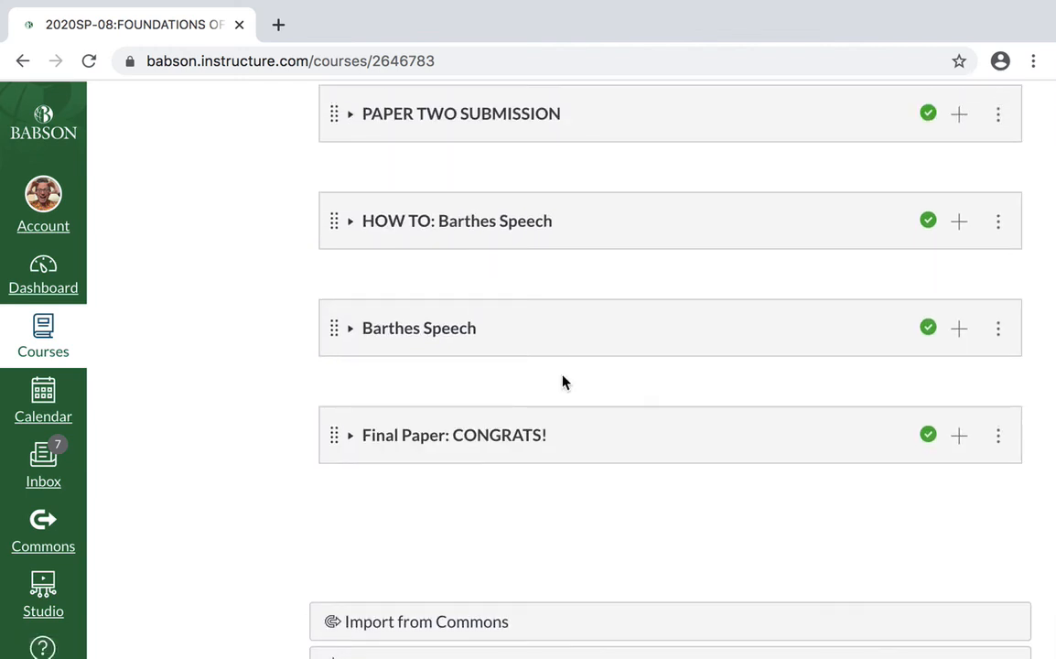
scroll(876, 192, "up", 15)
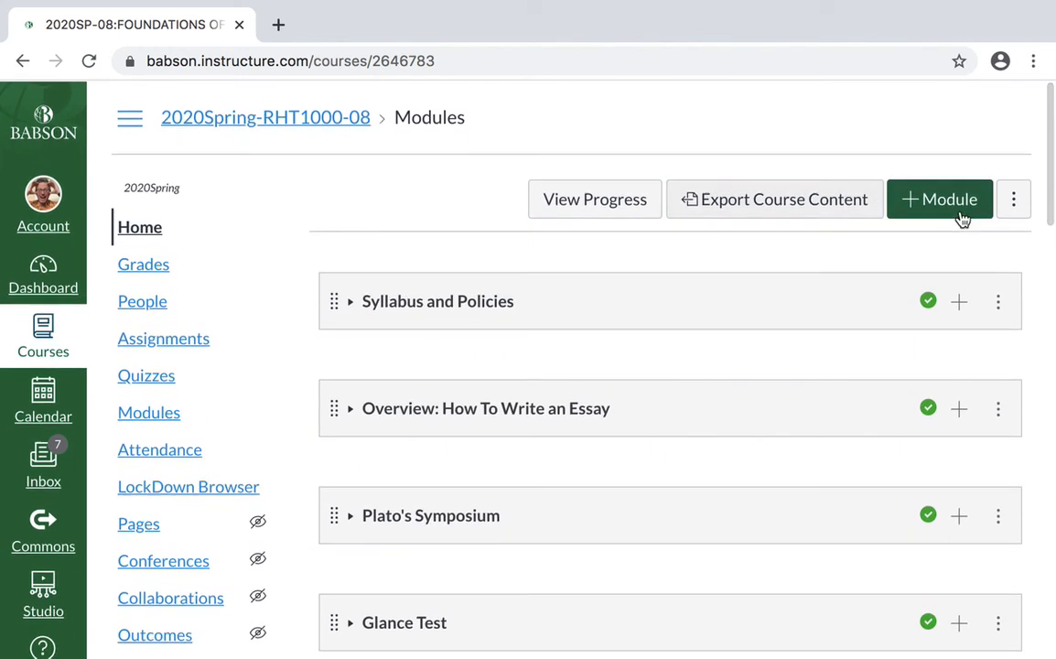
left_click(951, 201)
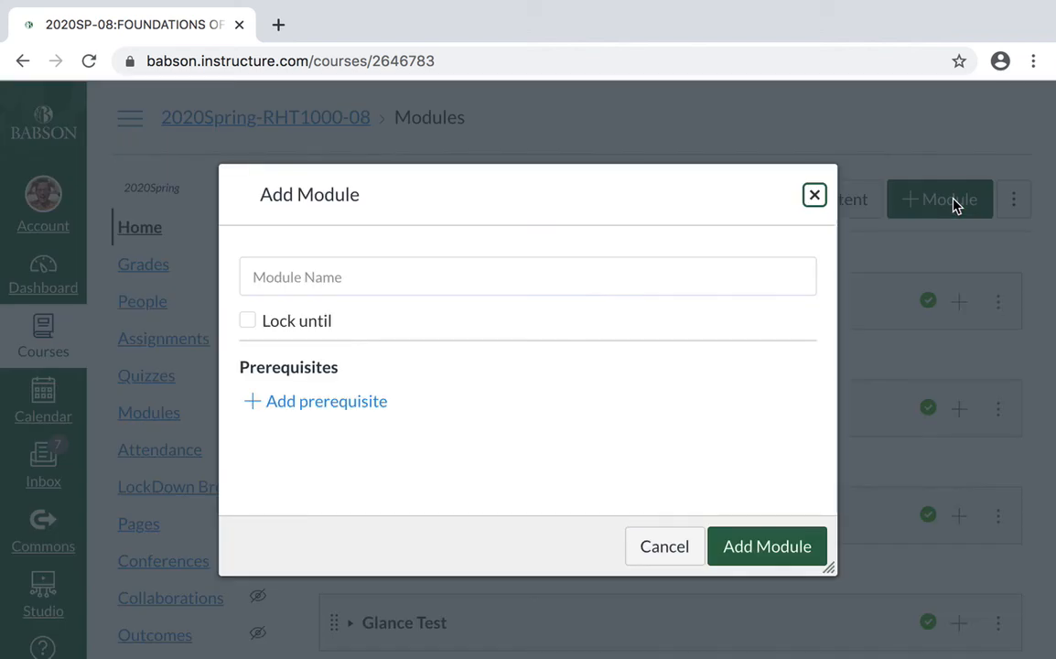
left_click(311, 286)
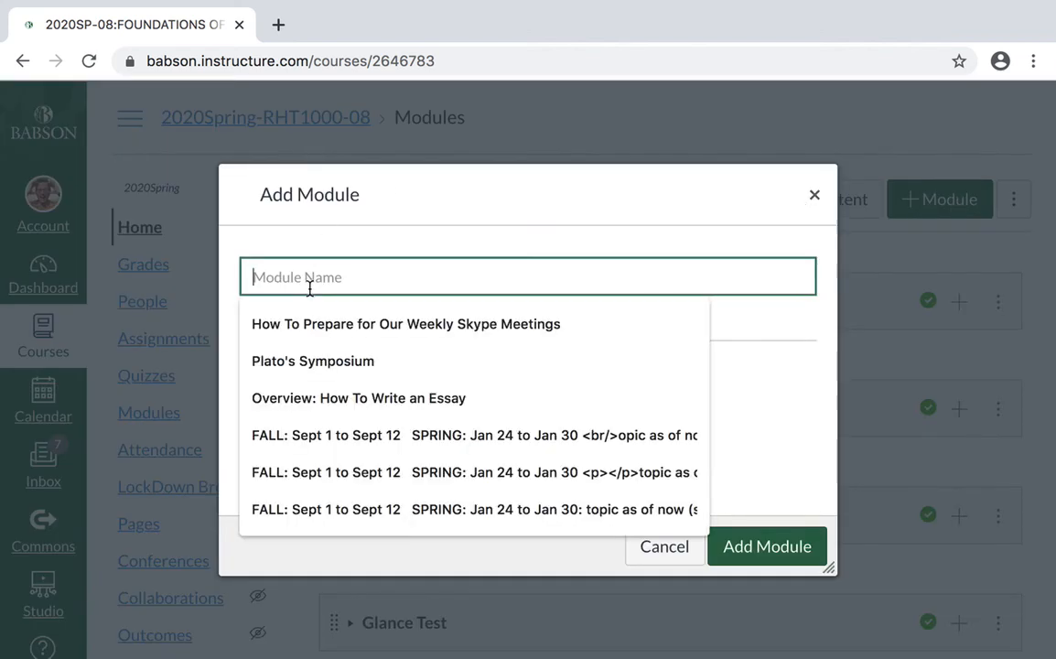
type("coVEDeo te")
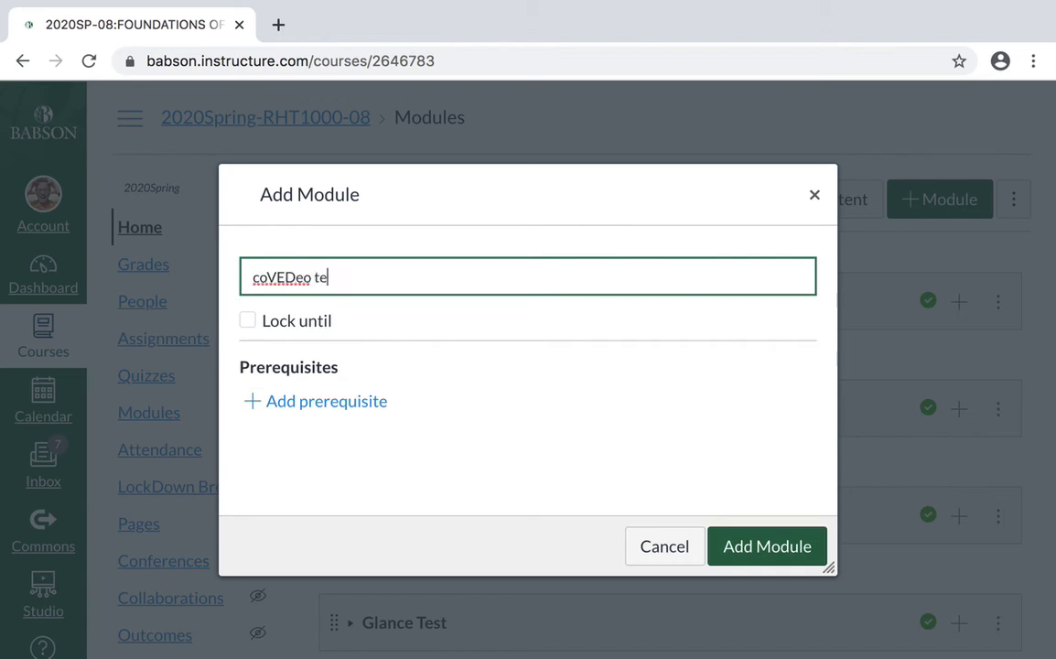
type("sting")
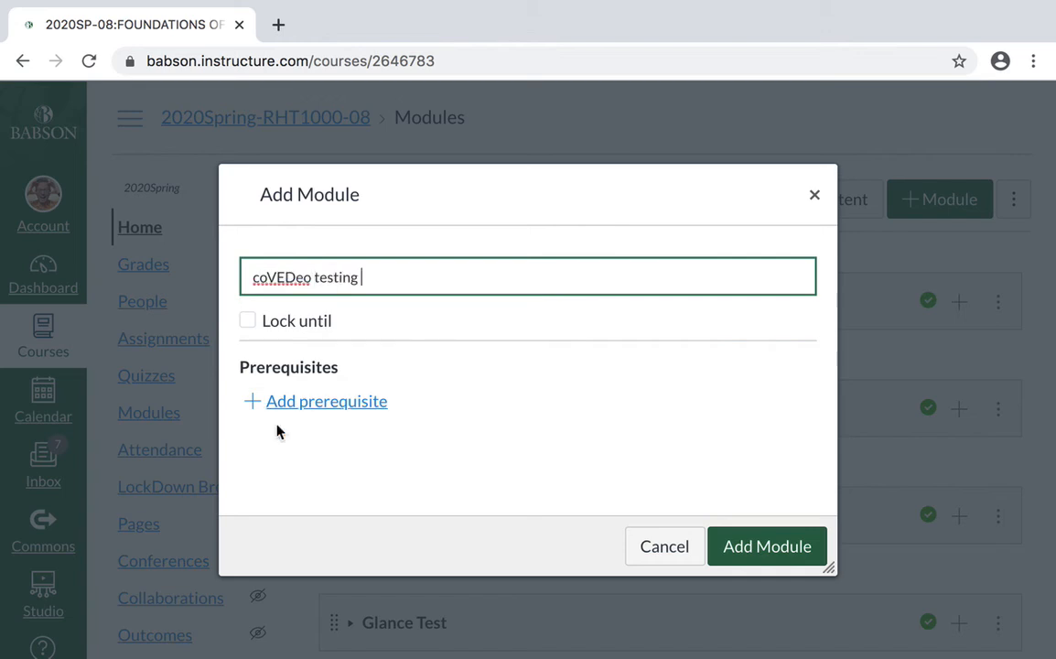
left_click(744, 549)
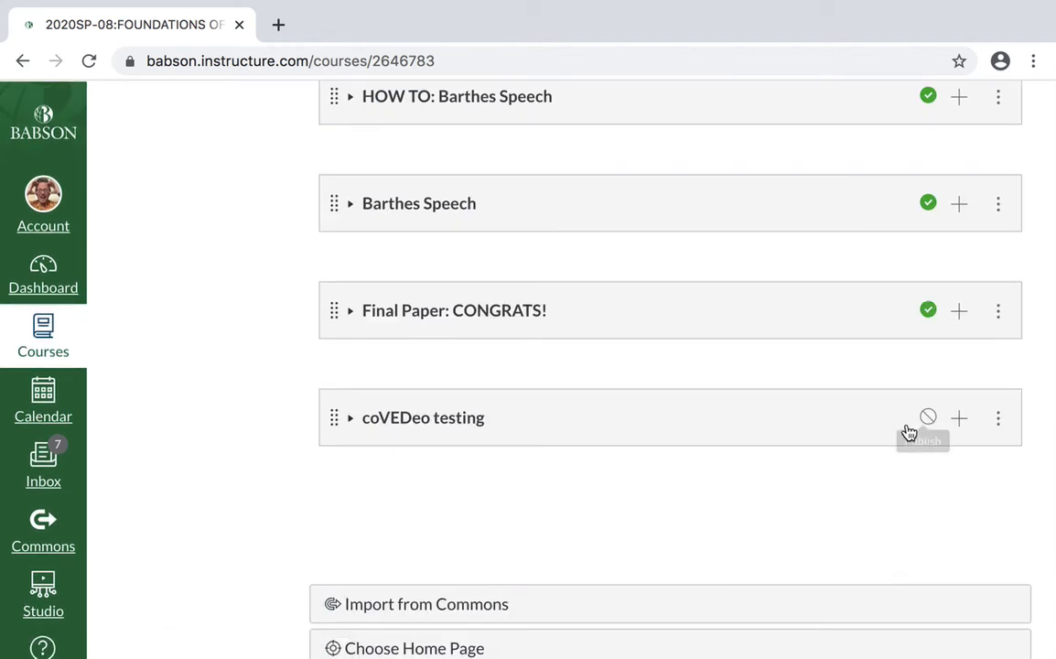
- Start adding an item to the coVEDeo testing module, choosing Page as type and New Page
left_click(961, 418)
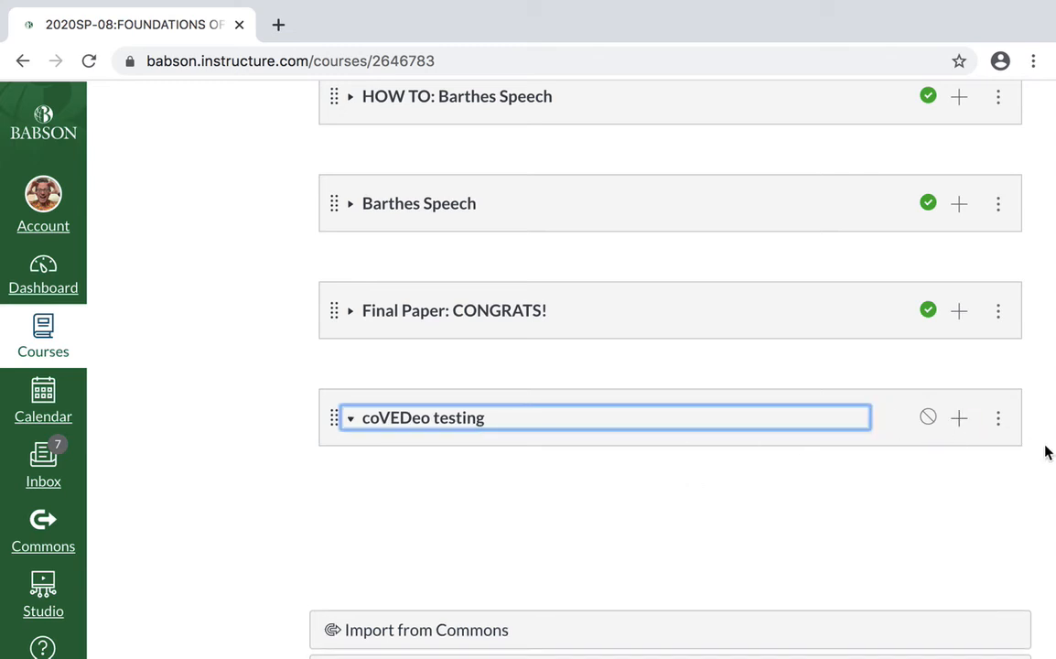
left_click(958, 419)
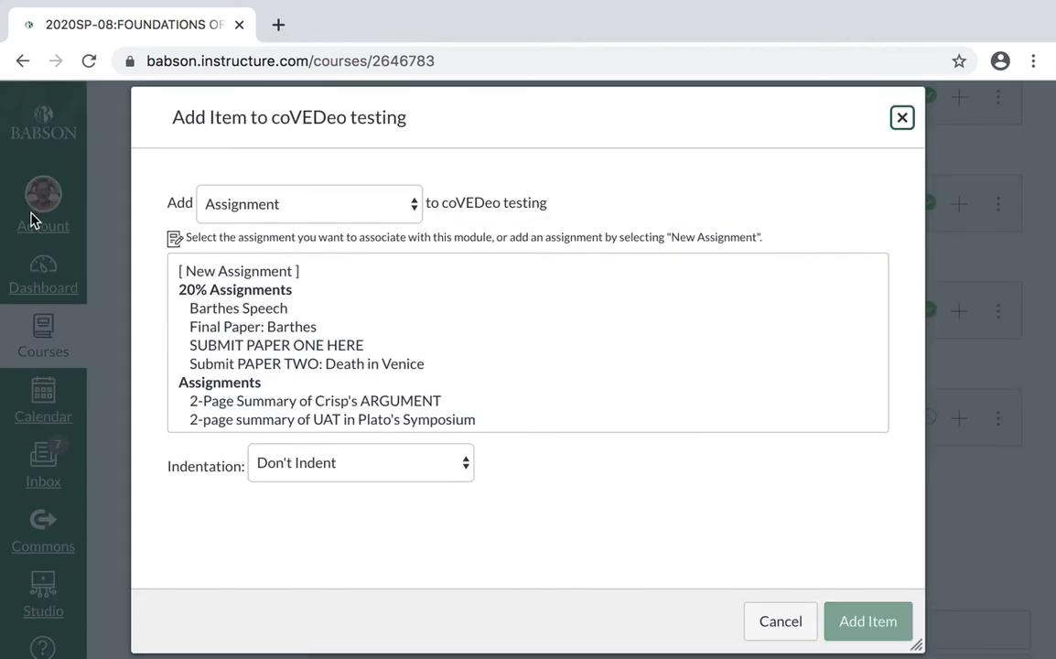
left_click(228, 195)
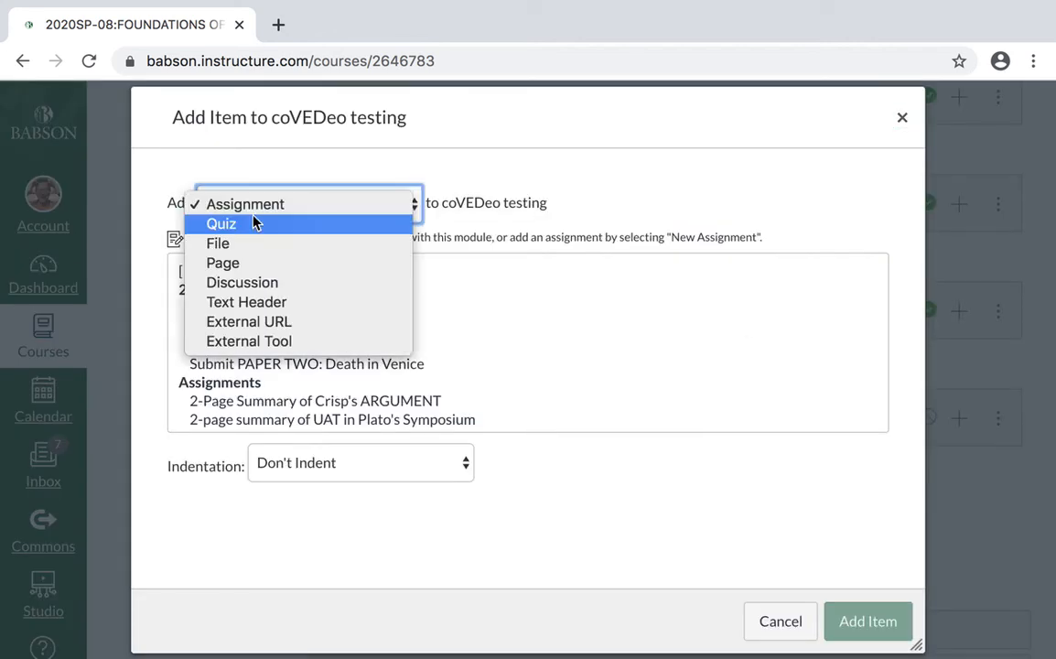
left_click(245, 265)
left_click(233, 271)
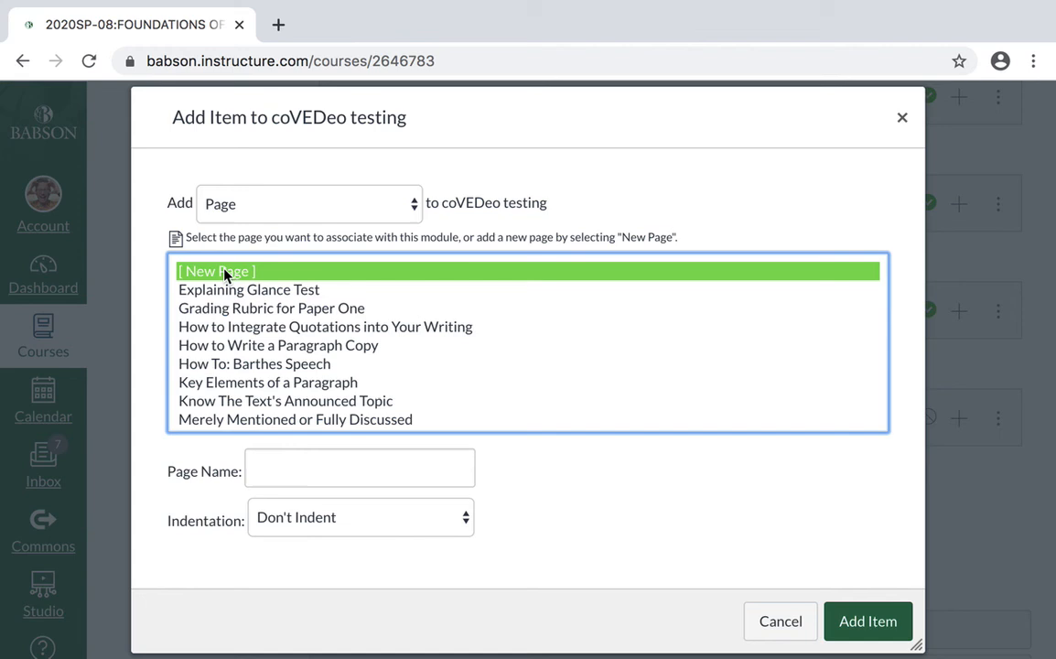
- Add the new page to the module under the name "Same Vid" without indentation and open it
left_click(297, 470)
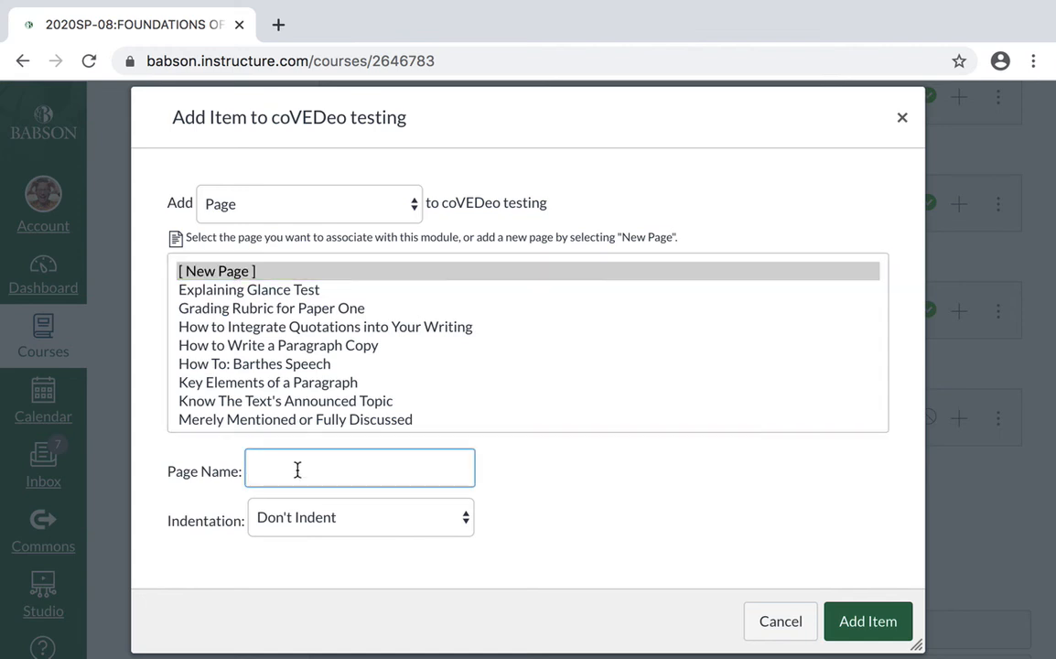
type("Same Vid")
left_click(852, 621)
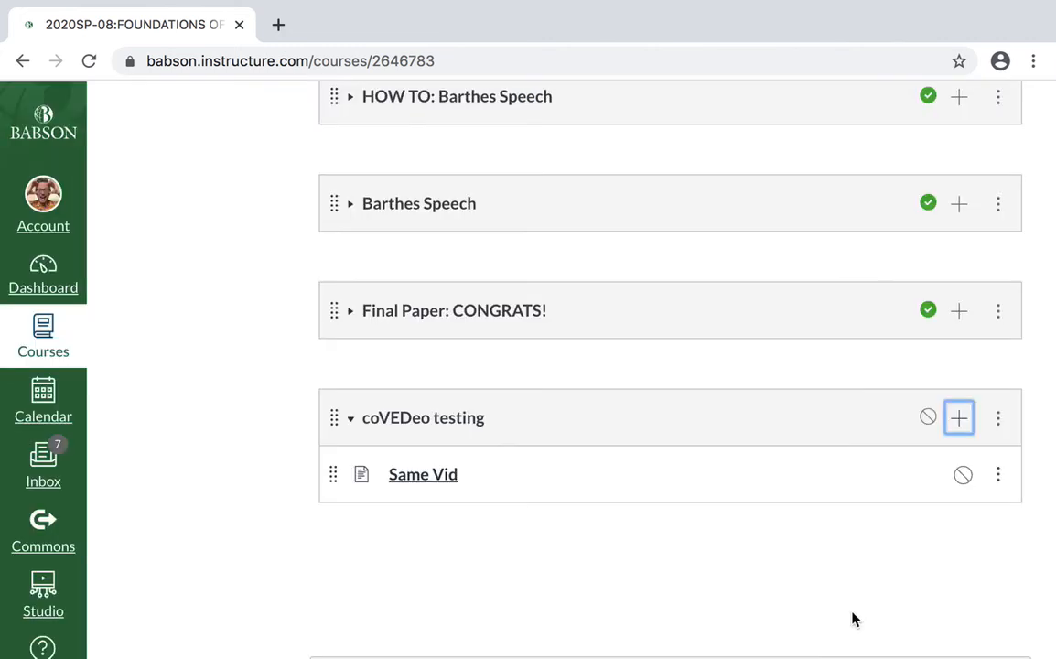
left_click(419, 479)
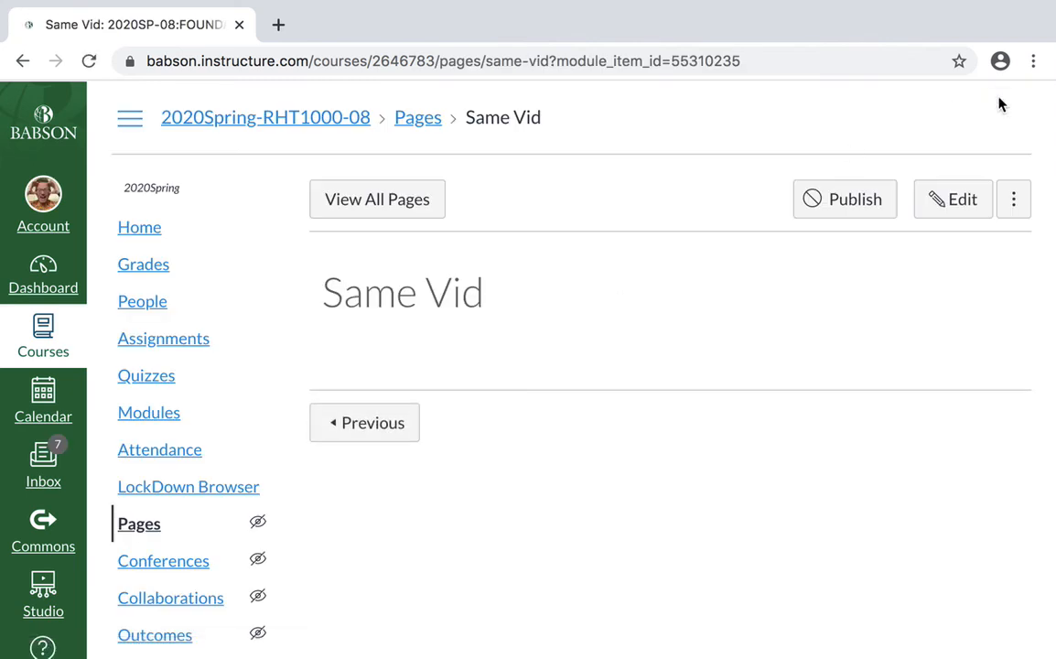
- Open the Same Vid page for editing and browse the uploaded Studio videos available for embedding
left_click(961, 200)
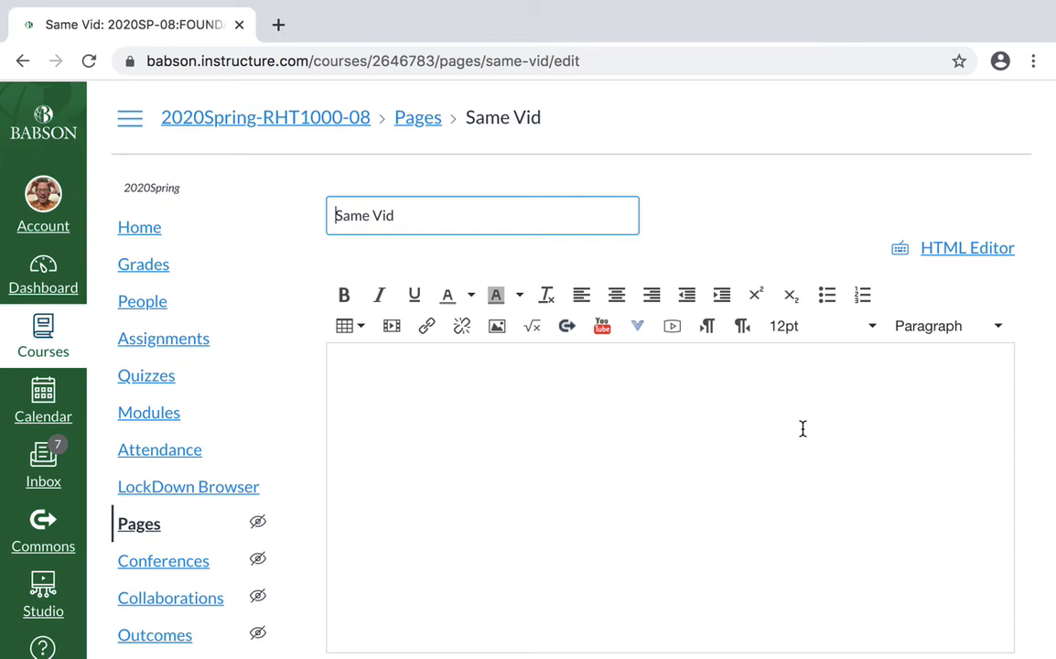
left_click(640, 330)
left_click(685, 399)
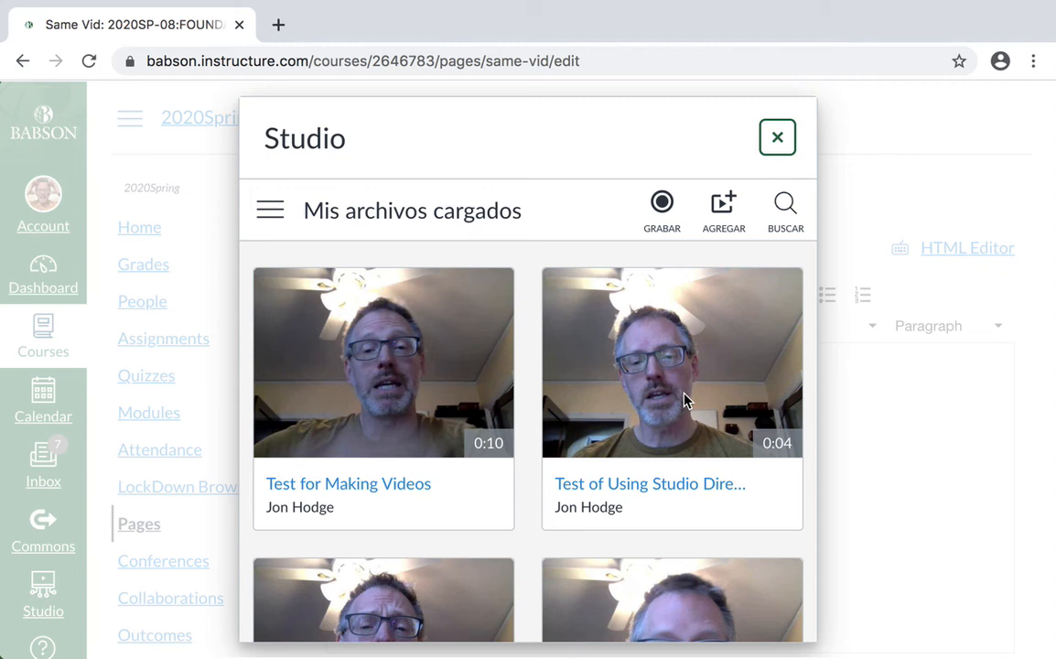
scroll(686, 400, "down", 3)
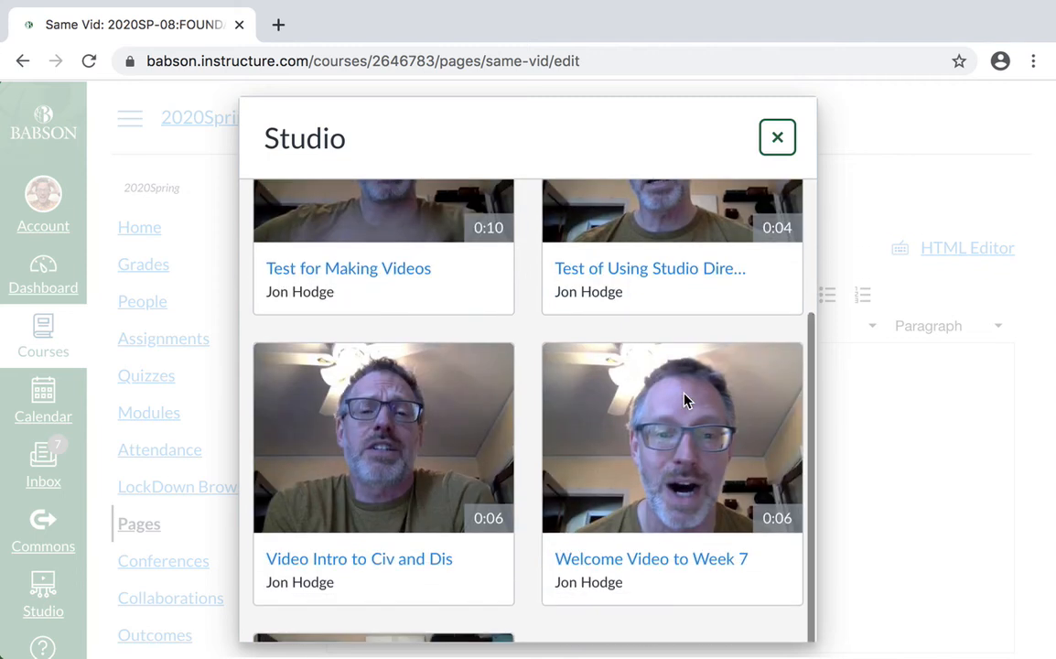
mouse_move(373, 570)
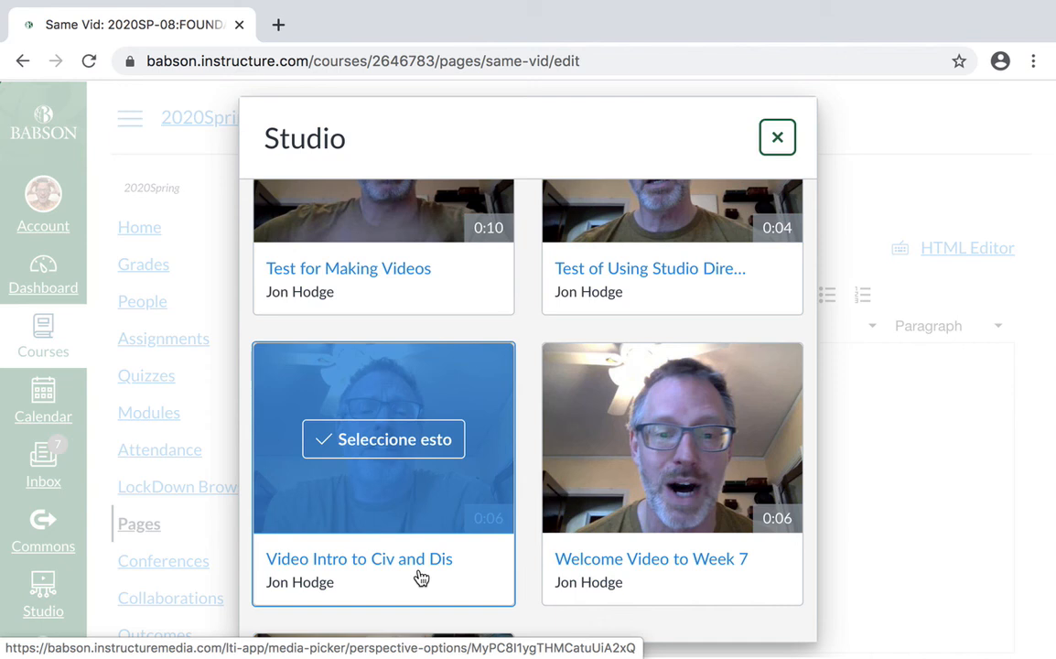
scroll(537, 332, "up", 3)
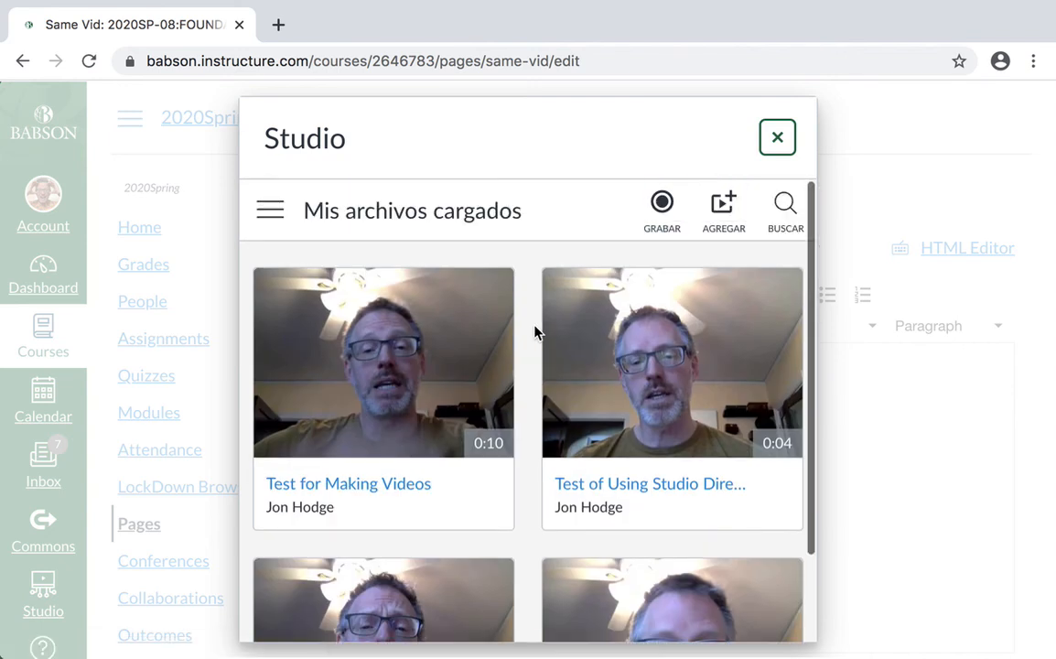
scroll(537, 332, "down", 5)
scroll(537, 332, "up", 3)
scroll(536, 331, "up", 3)
- Dismiss the Studio video picker without choosing a video, accepting the cancellation, and save the Same Vid page without publishing it
left_click(781, 136)
left_click(599, 203)
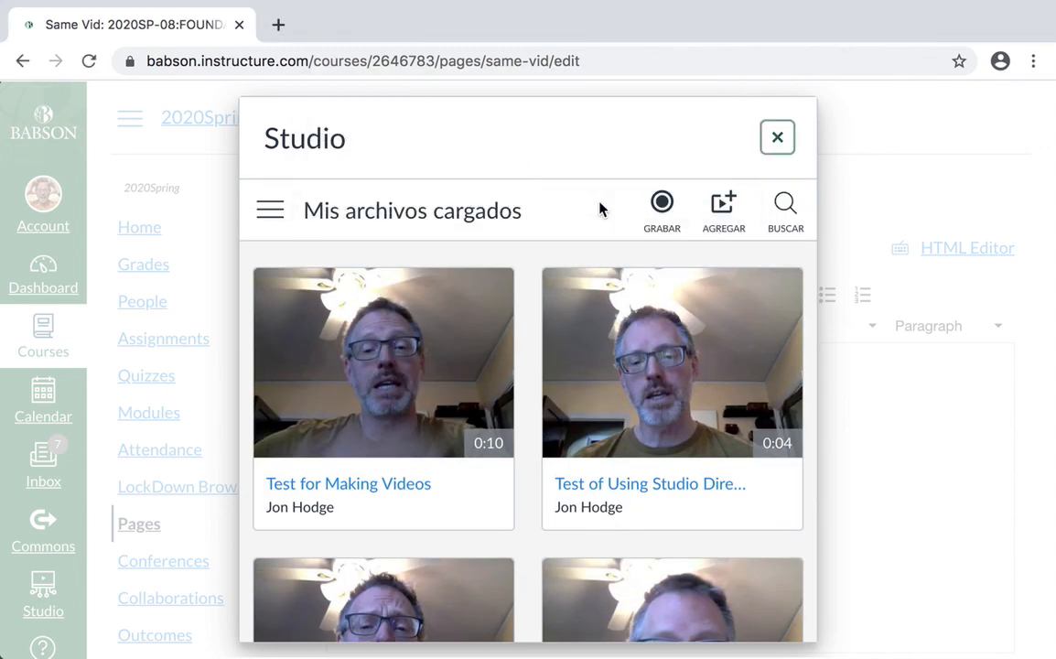
left_click(778, 139)
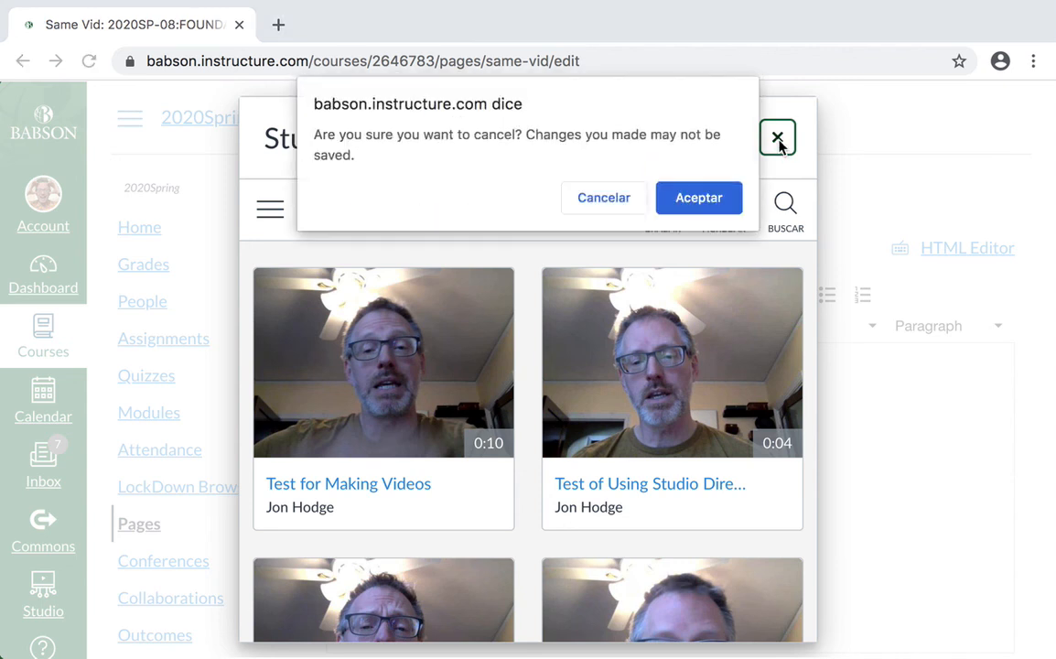
left_click(710, 199)
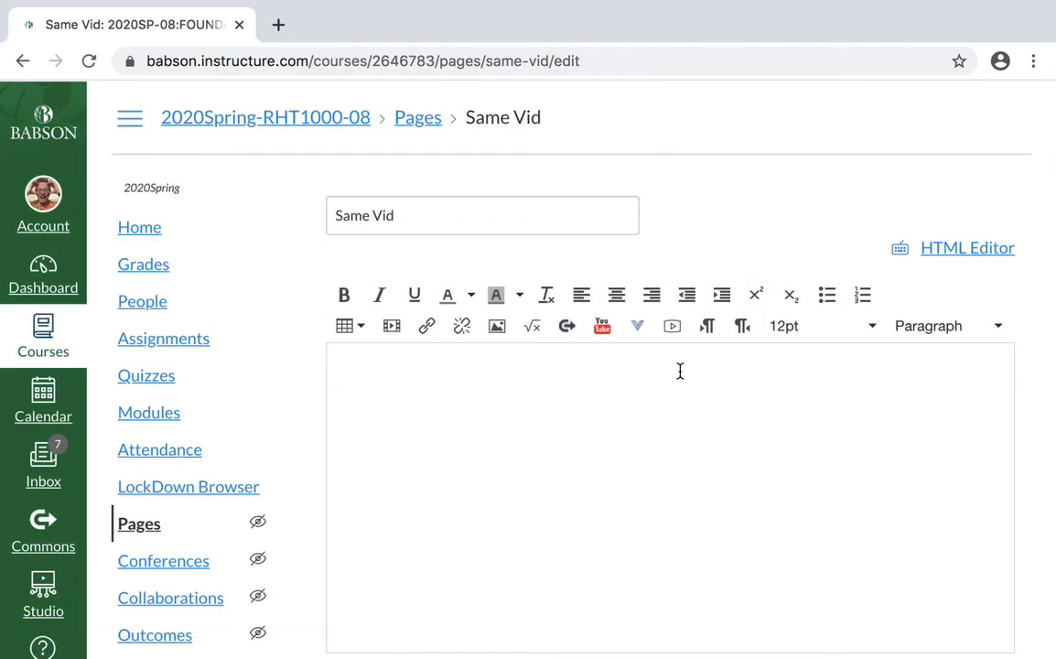
scroll(719, 275, "down", 10)
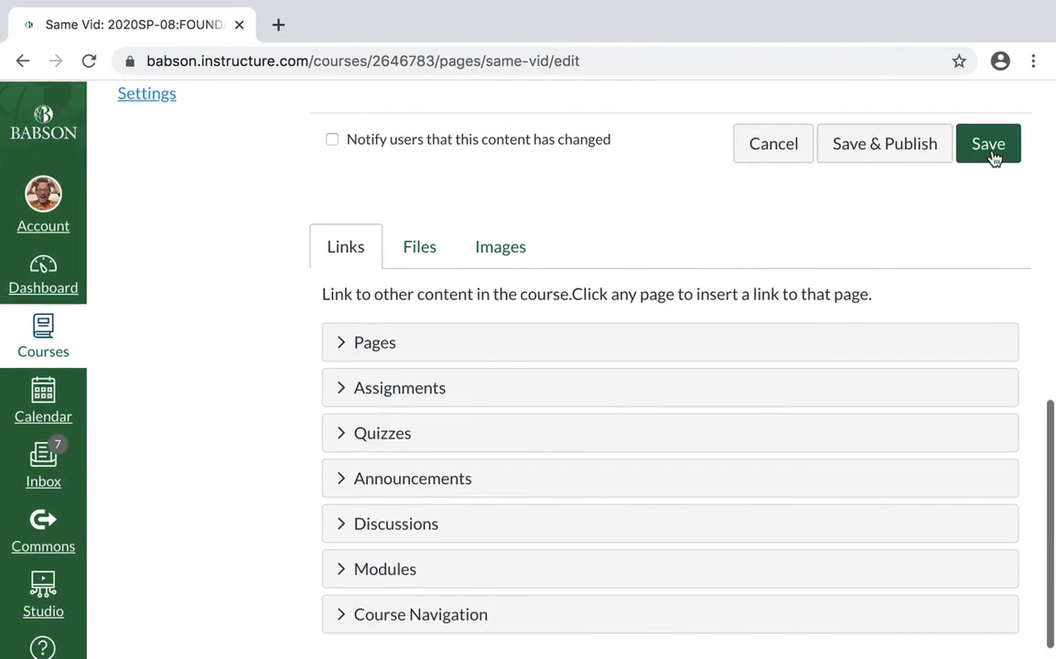
left_click(990, 148)
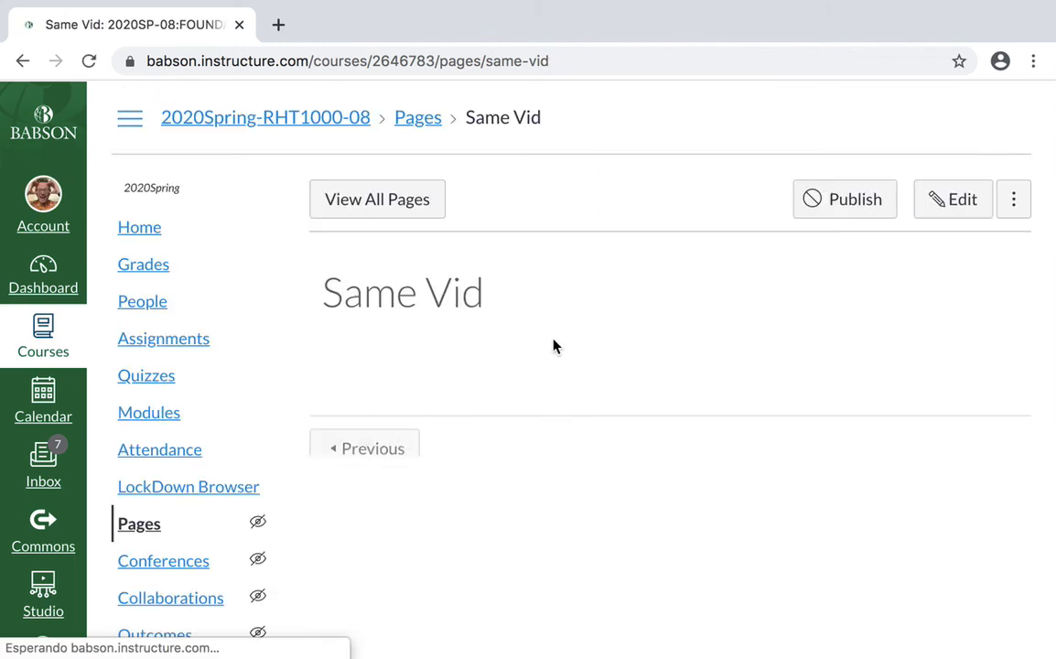
- Return to the course home page and delete the coVEDeo testing module, confirming the deletion
left_click(131, 229)
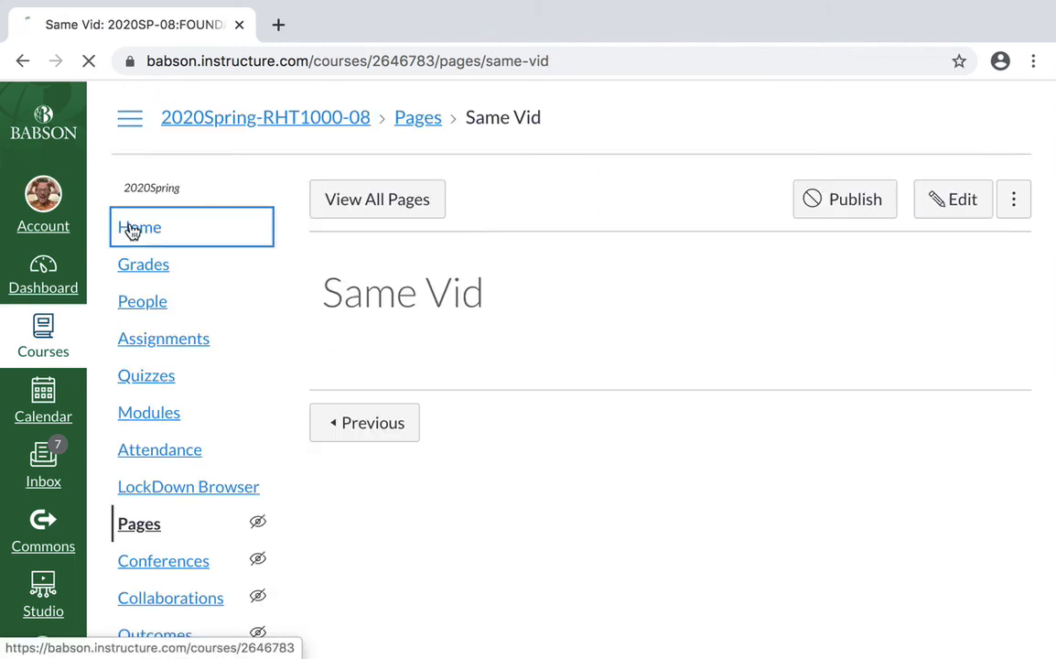
scroll(580, 403, "down", 6)
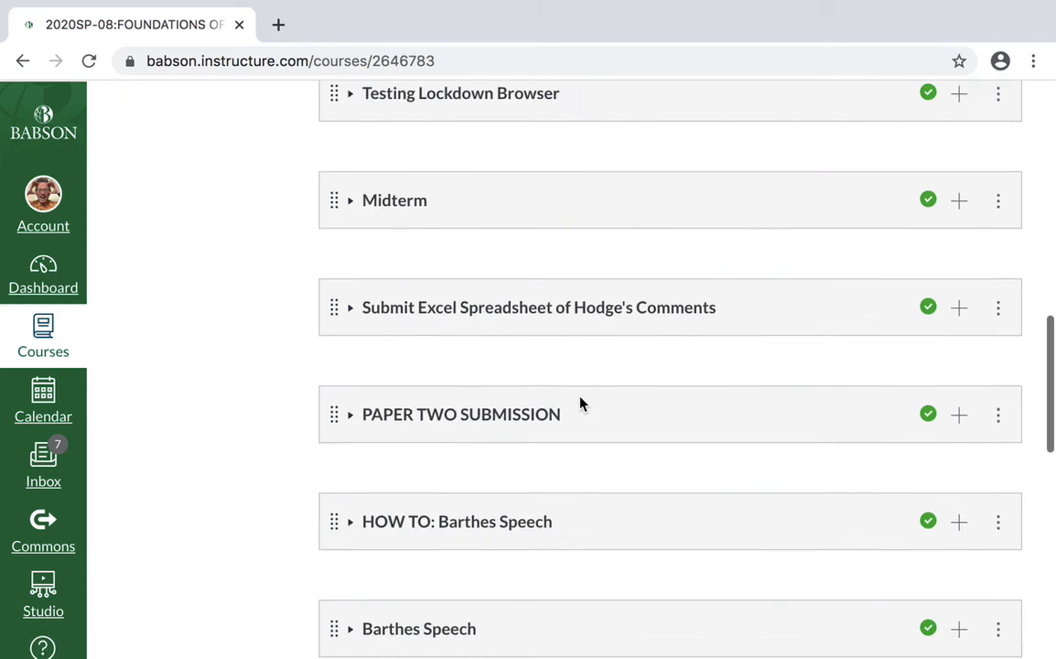
scroll(580, 402, "down", 10)
scroll(421, 358, "up", 5)
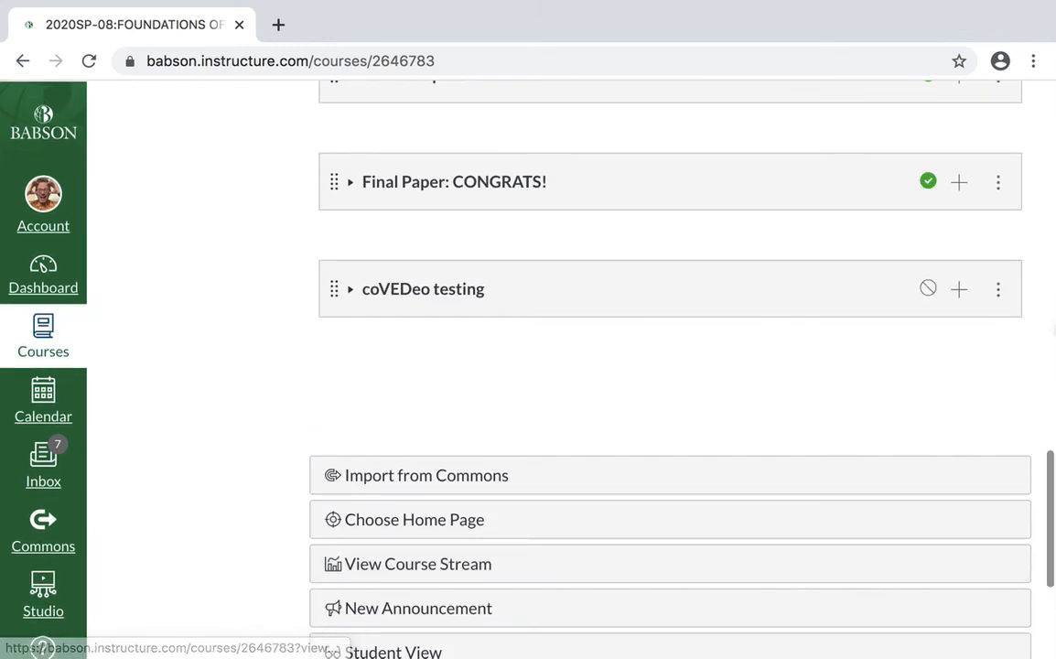
left_click(998, 291)
left_click(919, 453)
left_click(709, 183)
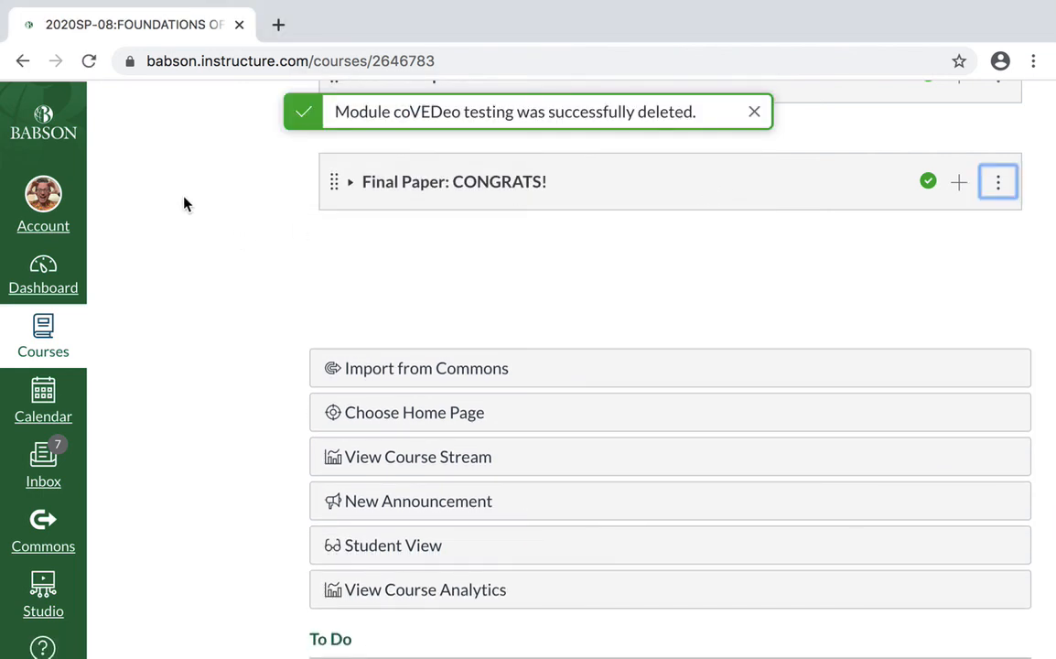
- Open the Studio library to view all uploaded videos outside of any course
scroll(183, 203, "up", 15)
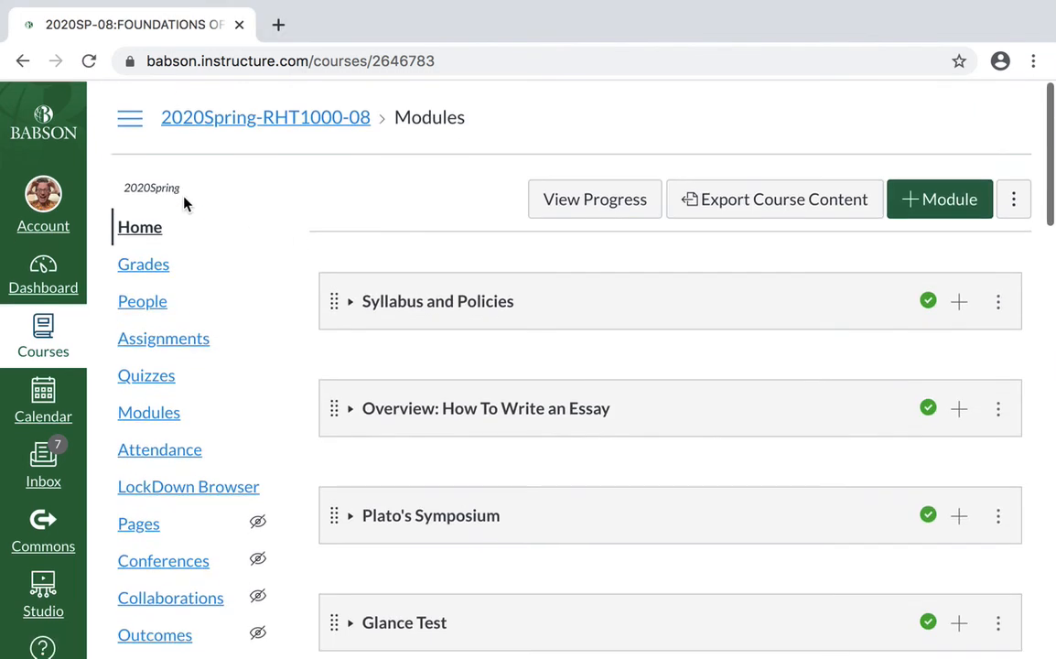
scroll(183, 203, "down", 15)
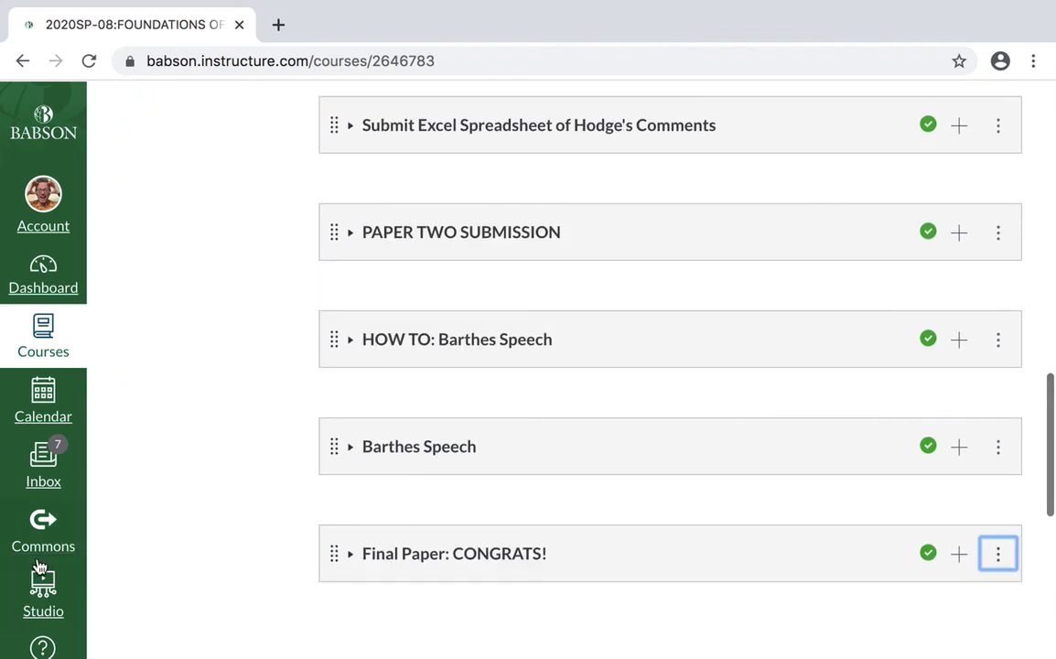
left_click(41, 590)
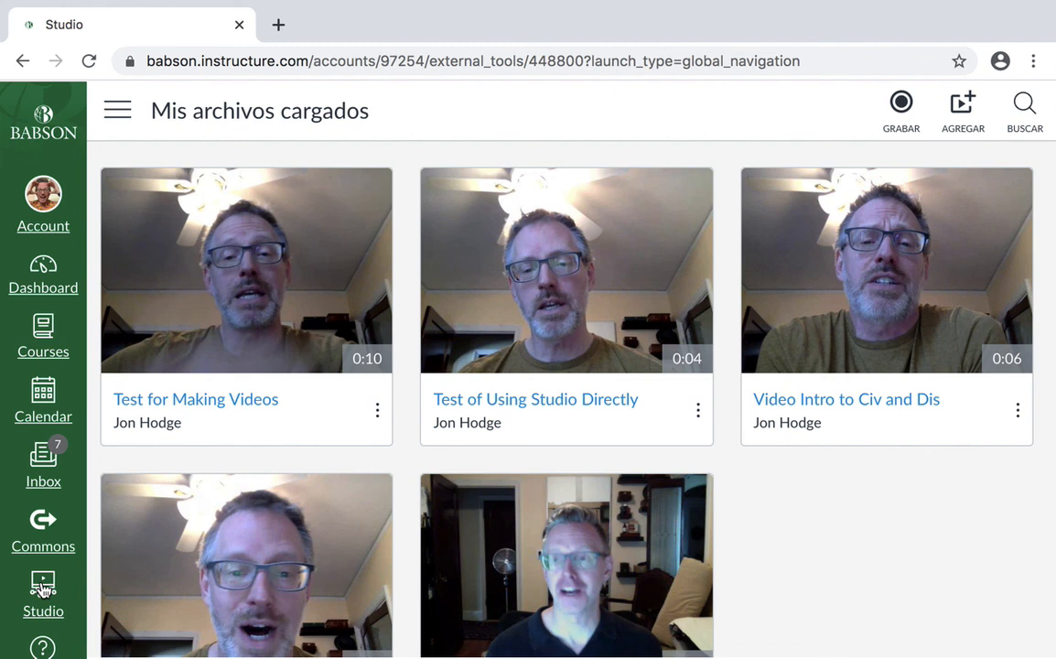
left_click(43, 587)
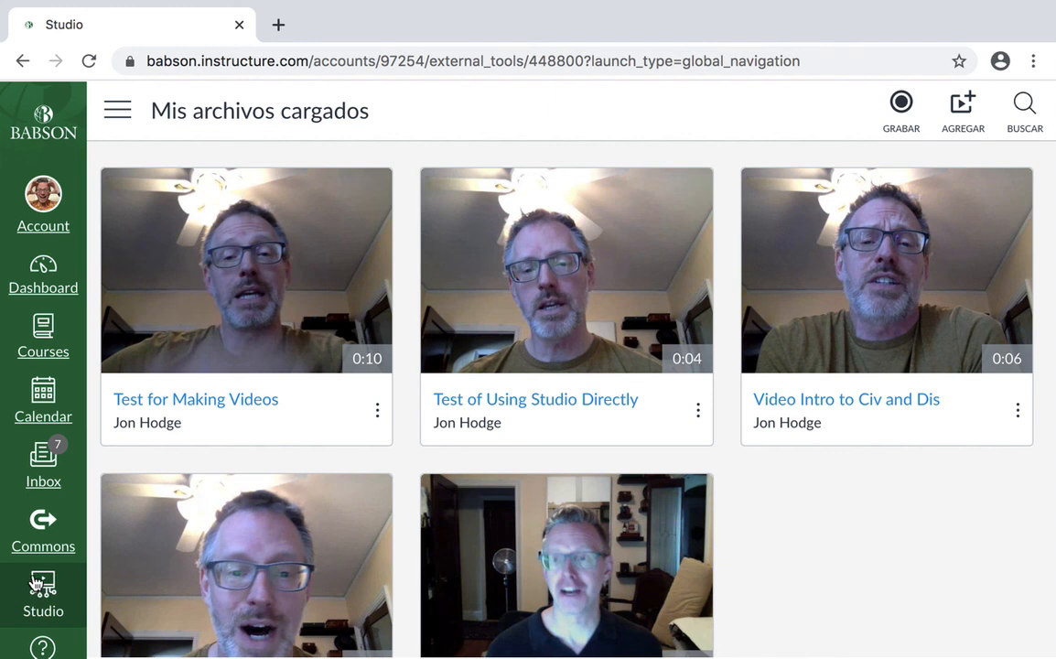